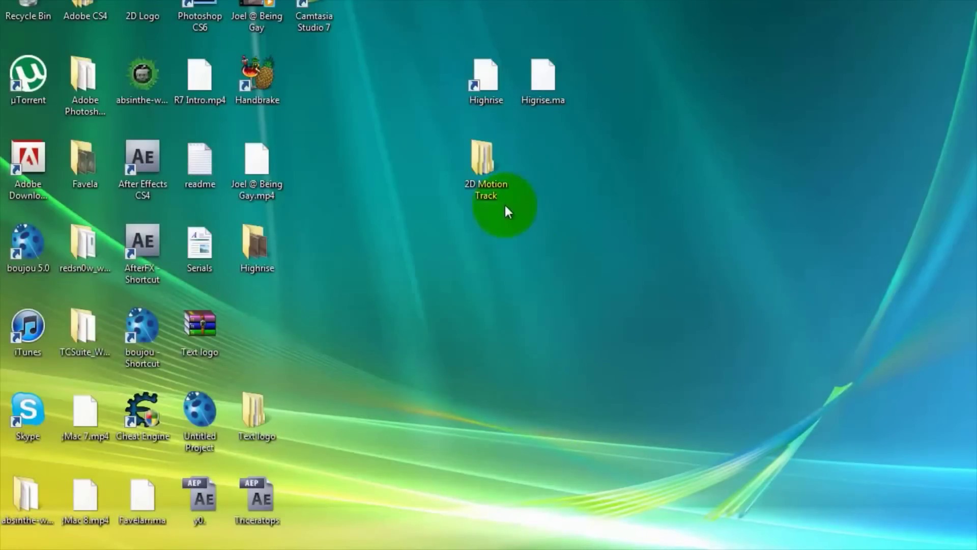
Inspect Quarrino.ma and Quarrino-1.mp4 in the 2D Motion Track folder
{"action": "double_click", "coordinate": [487, 168]}
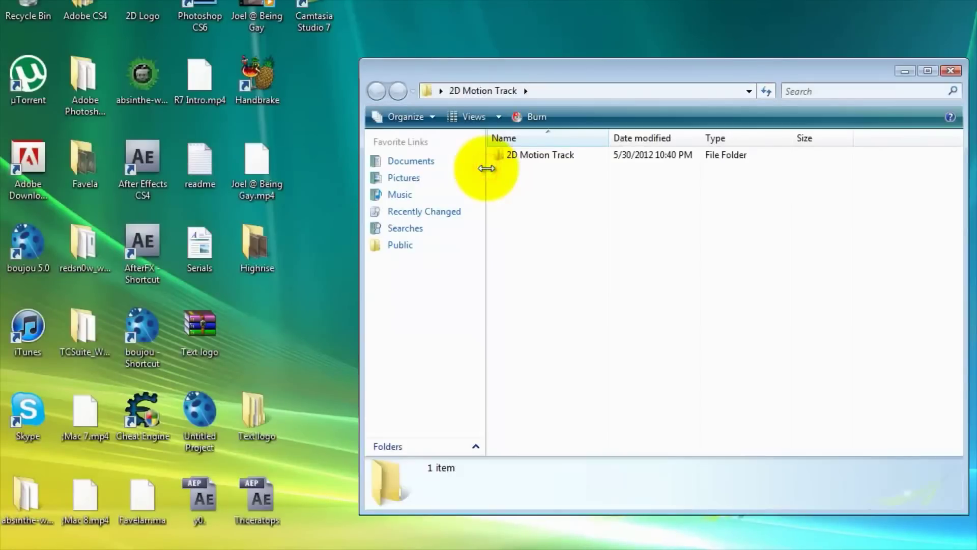
{"action": "left_click_drag", "start_coordinate": [558, 78], "coordinate": [399, 54]}
{"action": "double_click", "coordinate": [375, 124]}
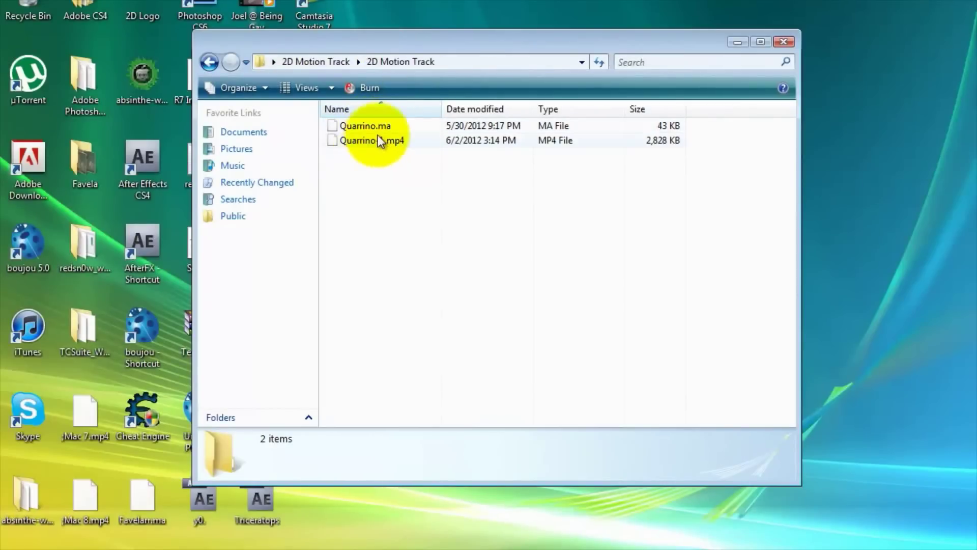
{"action": "left_click", "coordinate": [383, 126]}
{"action": "left_click", "coordinate": [373, 144]}
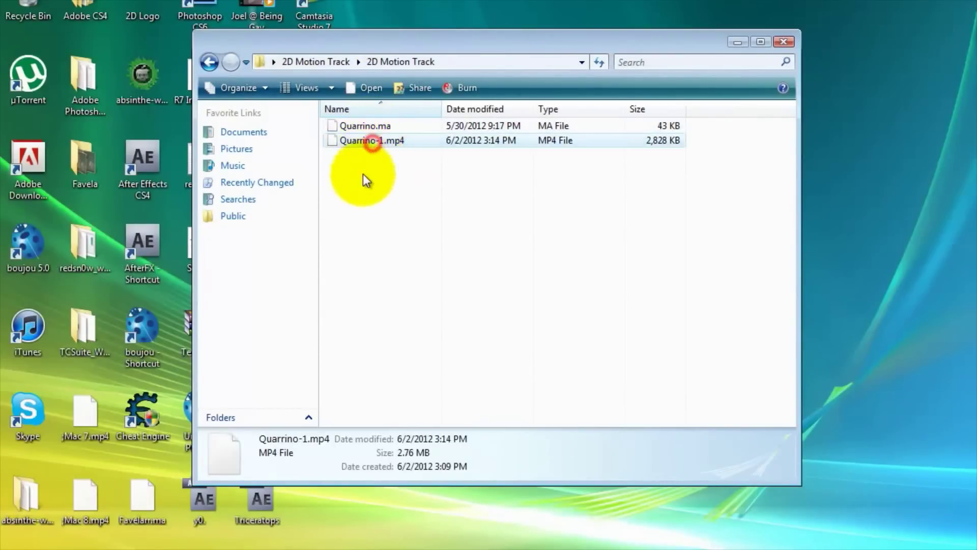
{"action": "left_click", "coordinate": [783, 43]}
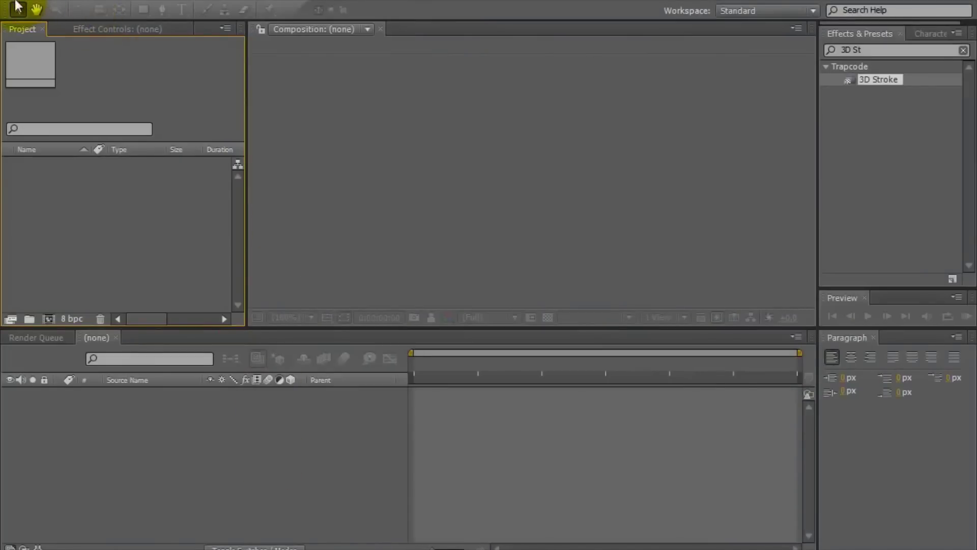
Import the Quarrino.ma tracking scene into the After Effects project
{"action": "left_click", "coordinate": [30, 5]}
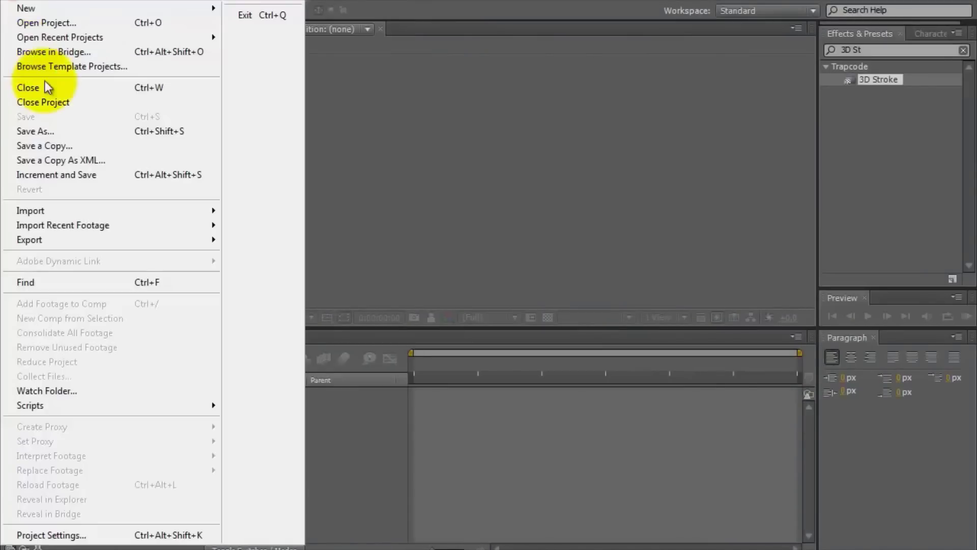
{"action": "left_click", "coordinate": [394, 140]}
{"action": "double_click", "coordinate": [77, 179]}
{"action": "double_click", "coordinate": [151, 75]}
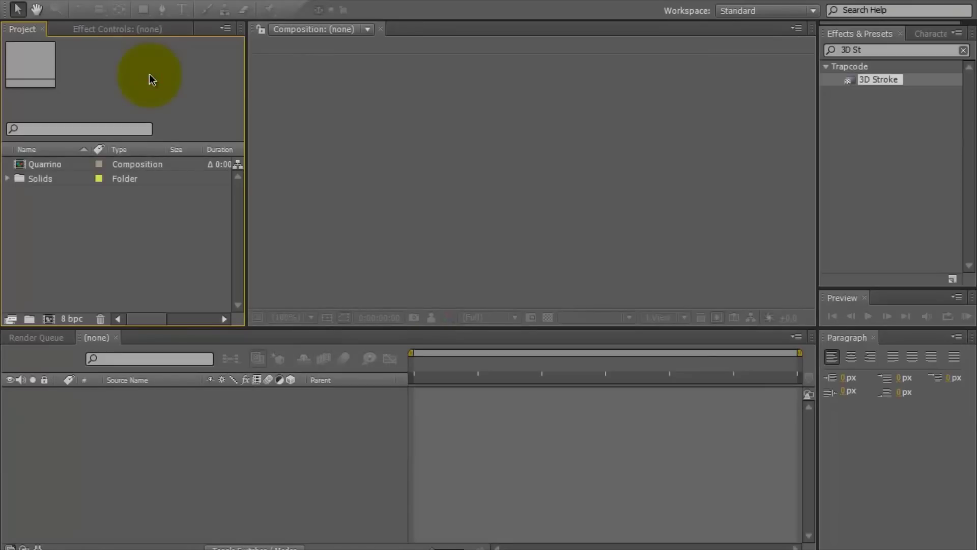
Open the Quarrino comp, import Quarrino-1.mp4, and place it as the top layer
{"action": "double_click", "coordinate": [48, 164]}
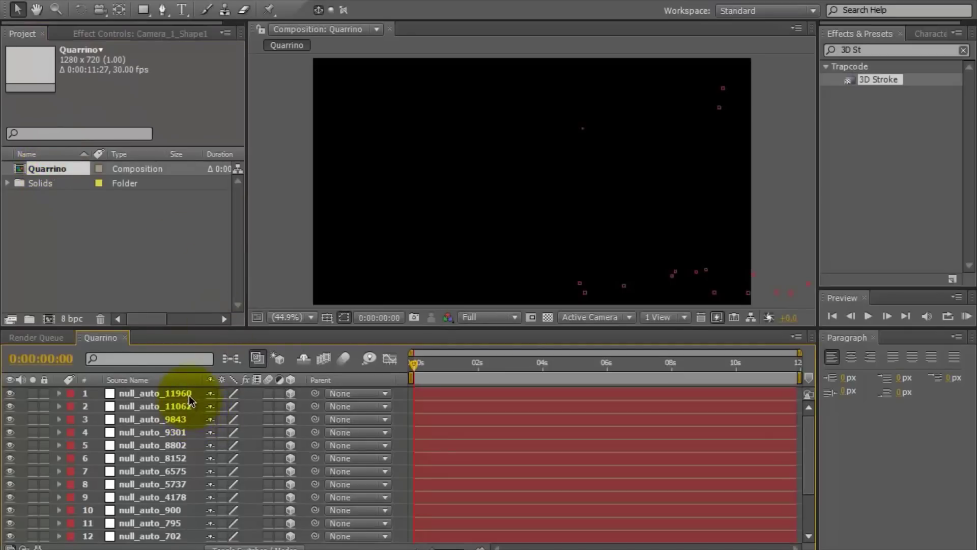
{"action": "left_click", "coordinate": [56, 167]}
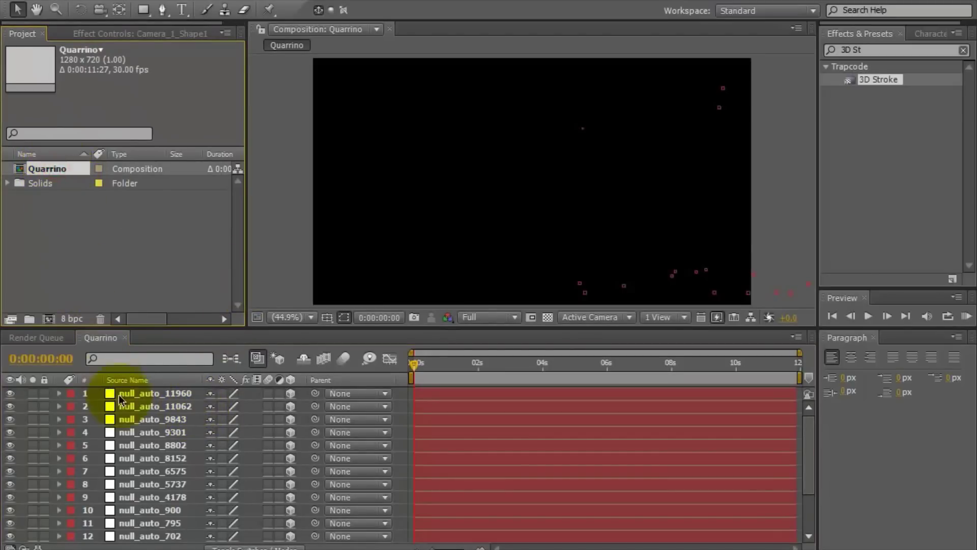
{"action": "left_click", "coordinate": [139, 393]}
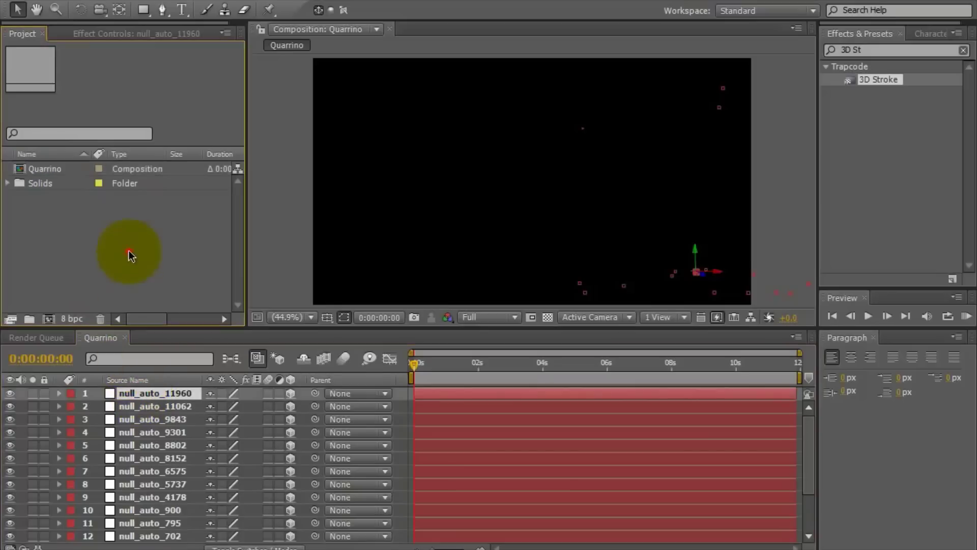
{"action": "double_click", "coordinate": [130, 253]}
{"action": "double_click", "coordinate": [189, 90]}
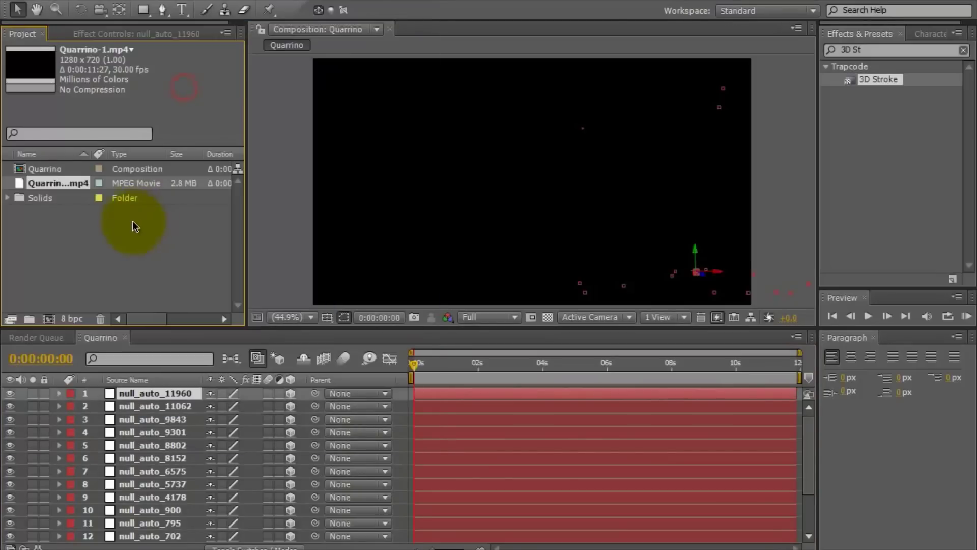
{"action": "left_click_drag", "start_coordinate": [87, 182], "coordinate": [123, 392]}
At 3:27, check the tracking nulls and select null_auto_4178 on the warehouse floor
{"action": "left_click", "coordinate": [434, 361]}
{"action": "left_click", "coordinate": [517, 361]}
{"action": "left_click", "coordinate": [539, 363]}
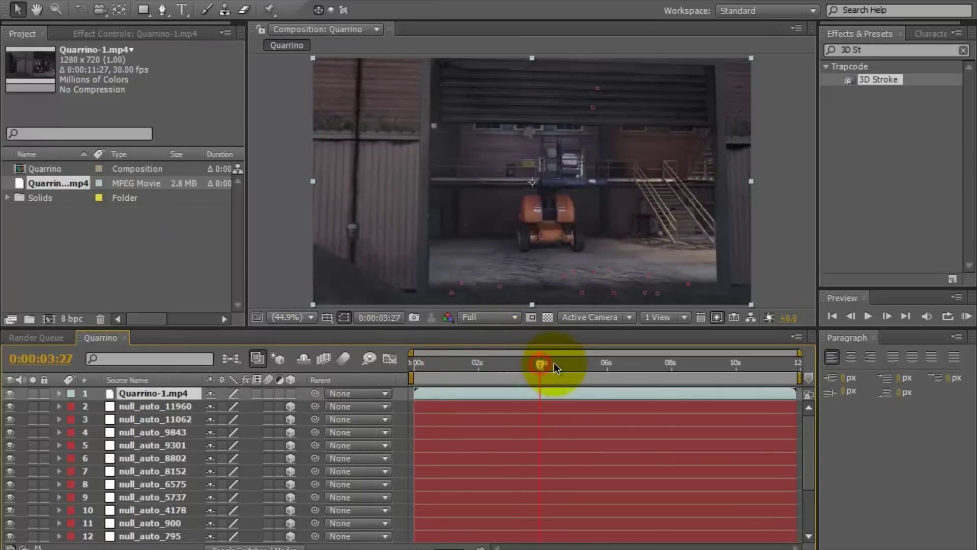
{"action": "left_click", "coordinate": [133, 418]}
{"action": "left_click", "coordinate": [135, 432]}
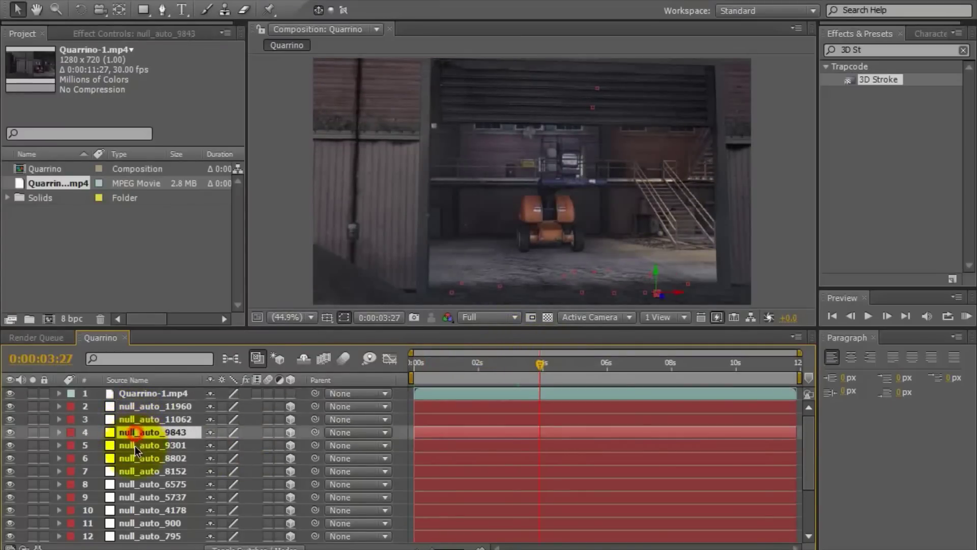
{"action": "left_click", "coordinate": [135, 445]}
{"action": "left_click", "coordinate": [152, 468]}
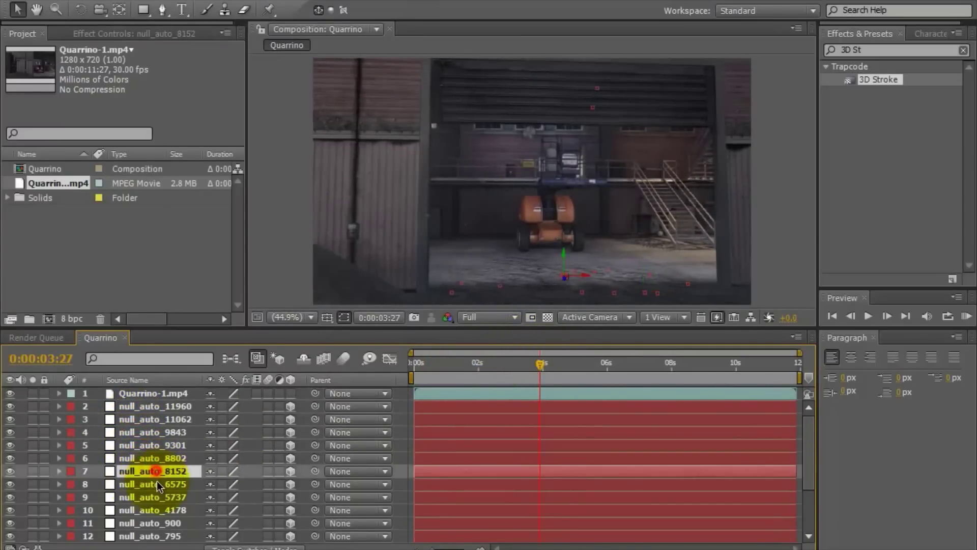
{"action": "left_click", "coordinate": [158, 484]}
{"action": "left_click", "coordinate": [160, 497]}
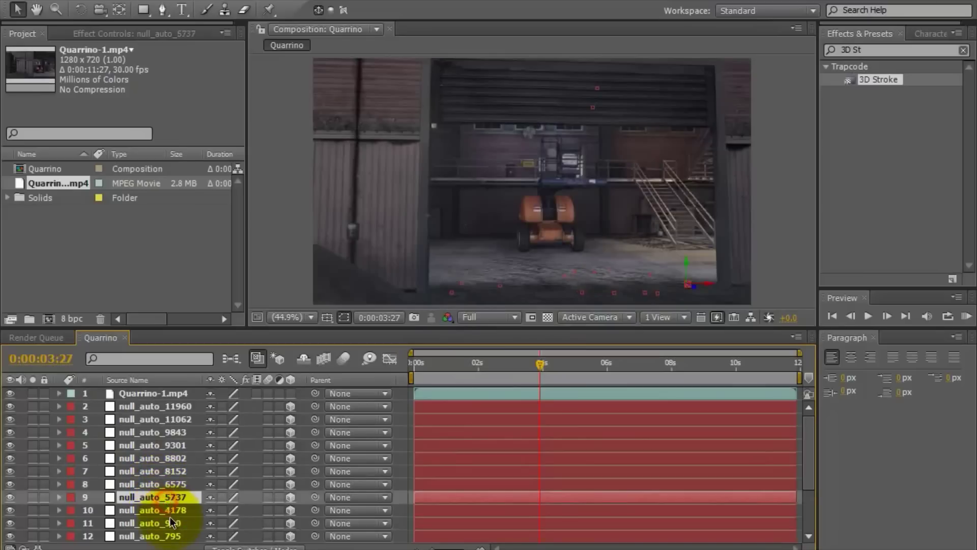
{"action": "left_click", "coordinate": [170, 520]}
{"action": "left_click", "coordinate": [173, 509]}
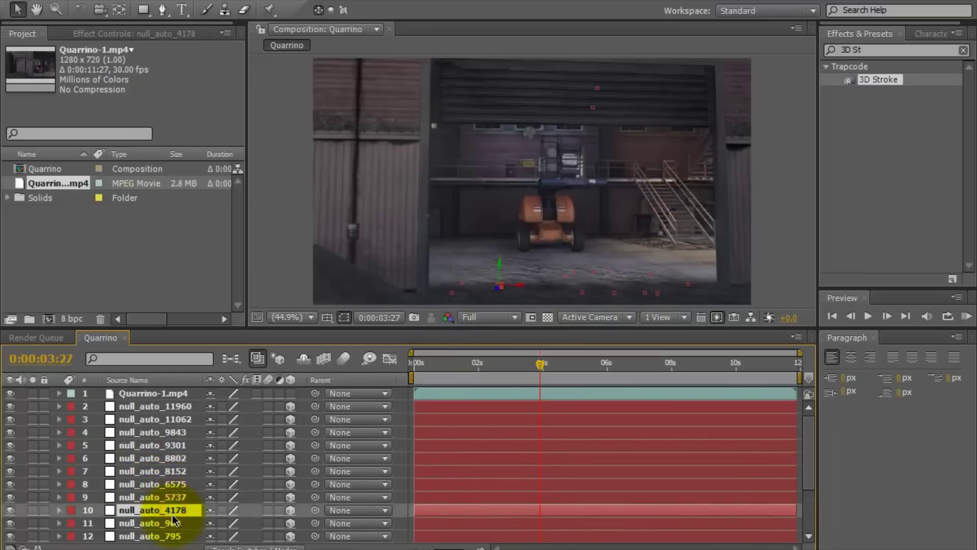
Show only null_auto_4178's Position, -37.1, 26.3, -67.4
{"action": "left_click", "coordinate": [498, 274]}
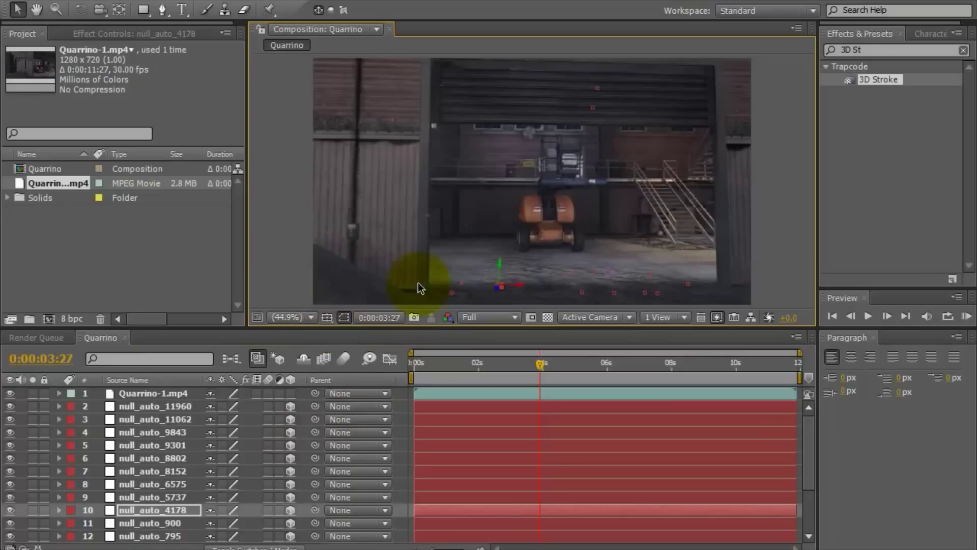
{"action": "left_click", "coordinate": [292, 418]}
{"action": "key", "text": "p"}
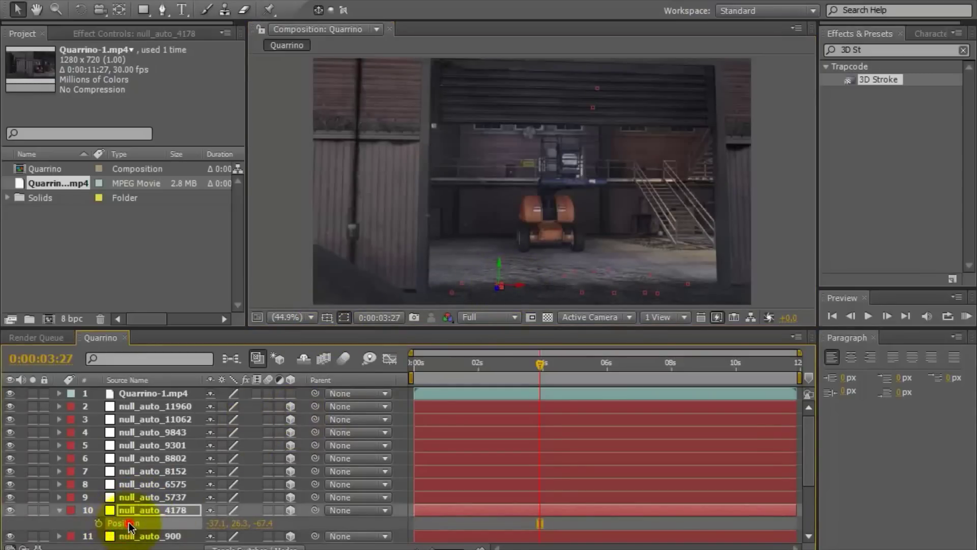
Copy the null's Position and create a text layer reading 'ELXSIve' in the footage
{"action": "key", "text": "p"}
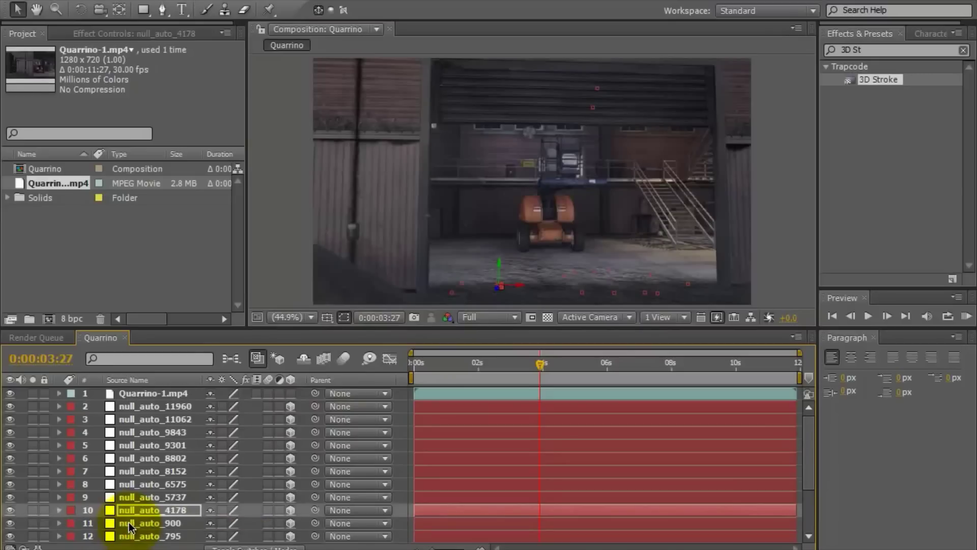
{"action": "left_click", "coordinate": [184, 10]}
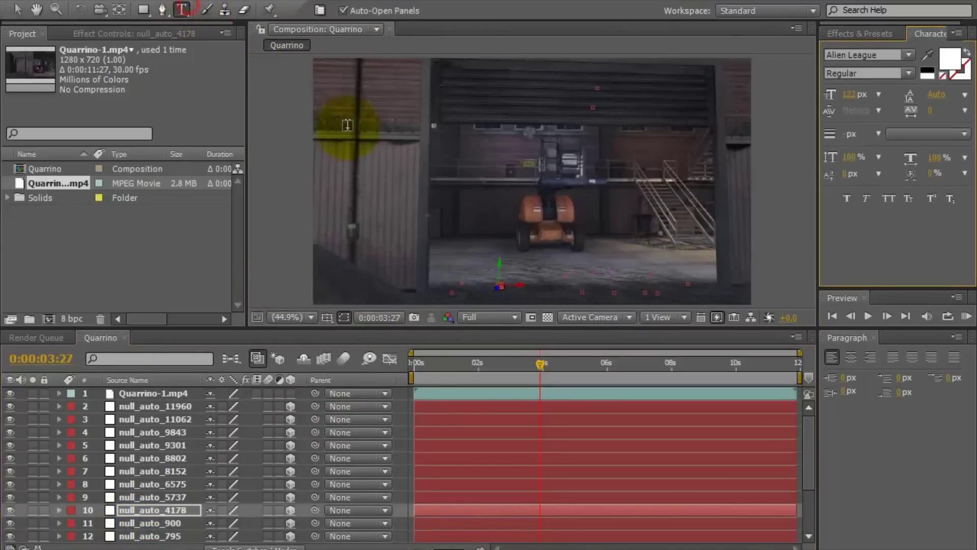
{"action": "left_click", "coordinate": [452, 194]}
{"action": "type", "text": "ELXSIve"}
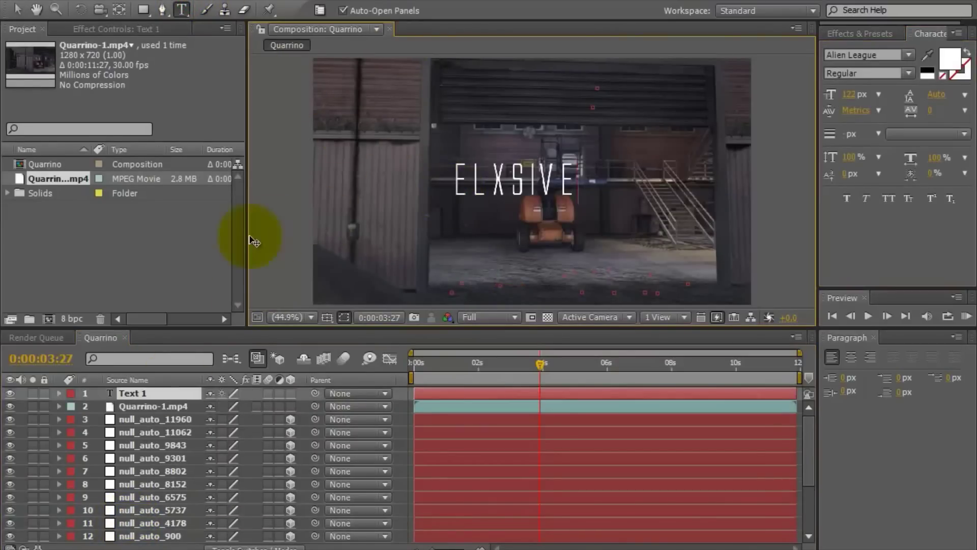
{"action": "left_click", "coordinate": [130, 395]}
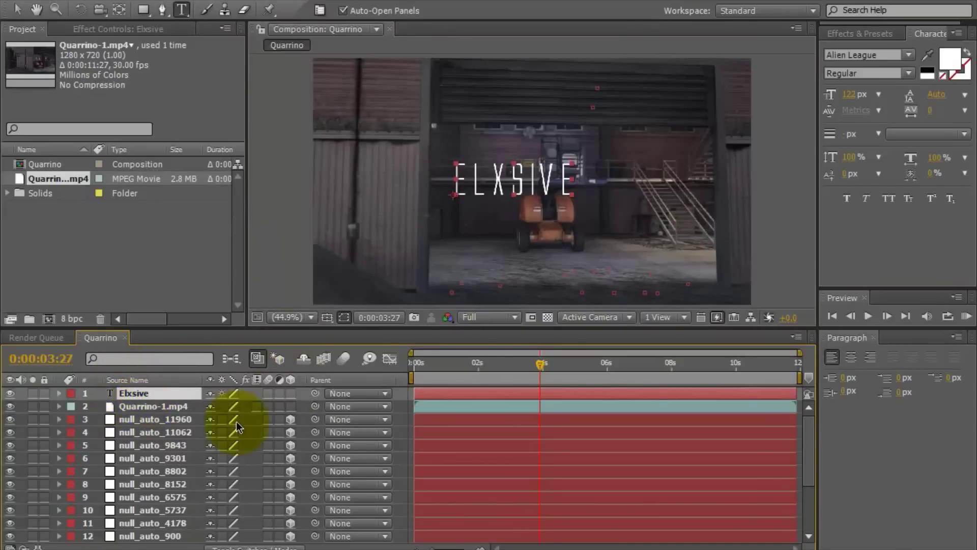
Paste the null's position onto the text layer and make it a 3D layer
{"action": "key", "text": "p"}
{"action": "left_click", "coordinate": [116, 406]}
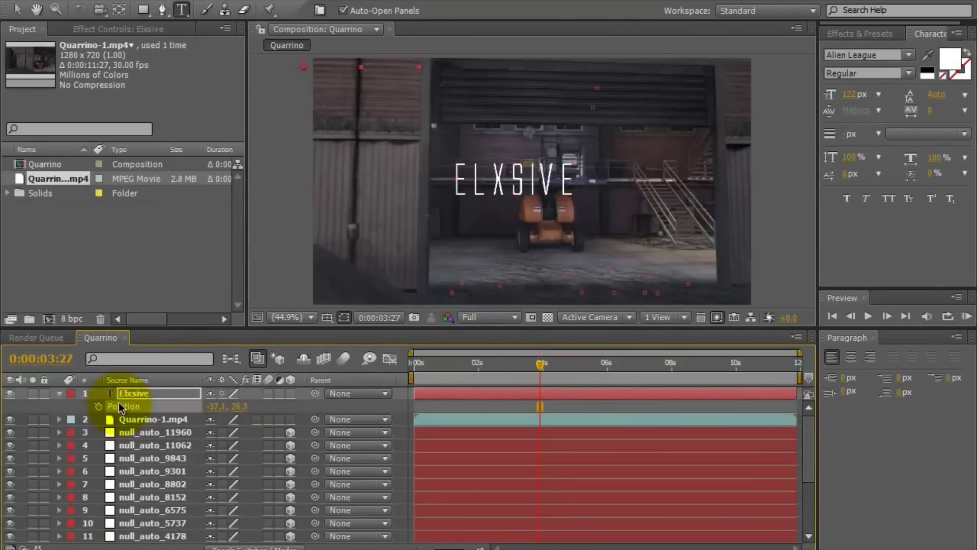
{"action": "key", "text": "ctrl+v"}
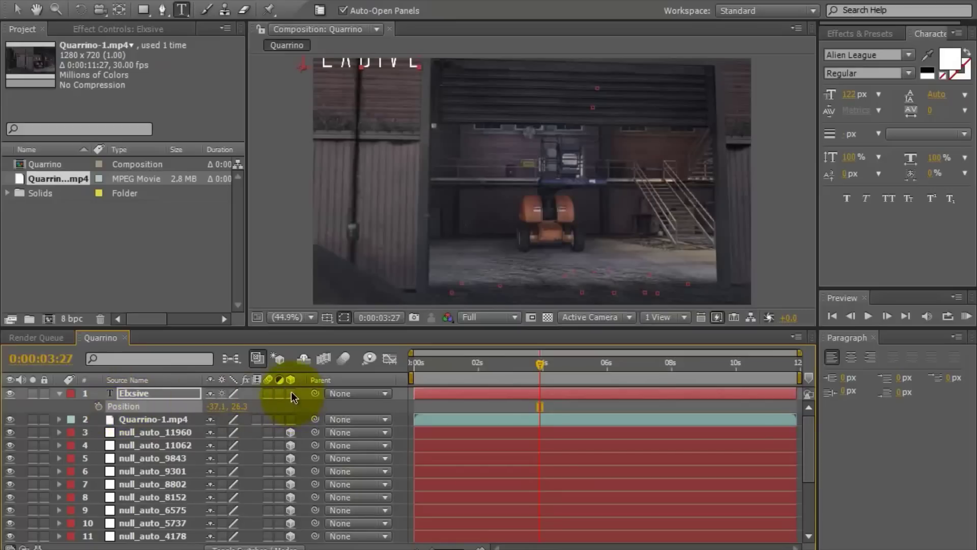
{"action": "left_click", "coordinate": [290, 393]}
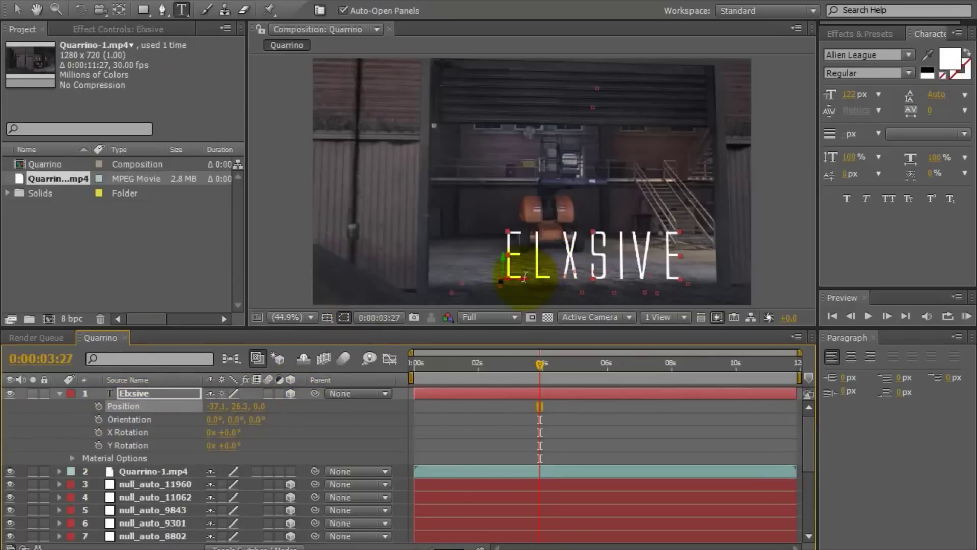
Move the ELXSIVE text into the warehouse opening and check it later in the clip
{"action": "key", "text": "v"}
{"action": "left_click_drag", "start_coordinate": [524, 276], "coordinate": [460, 277]}
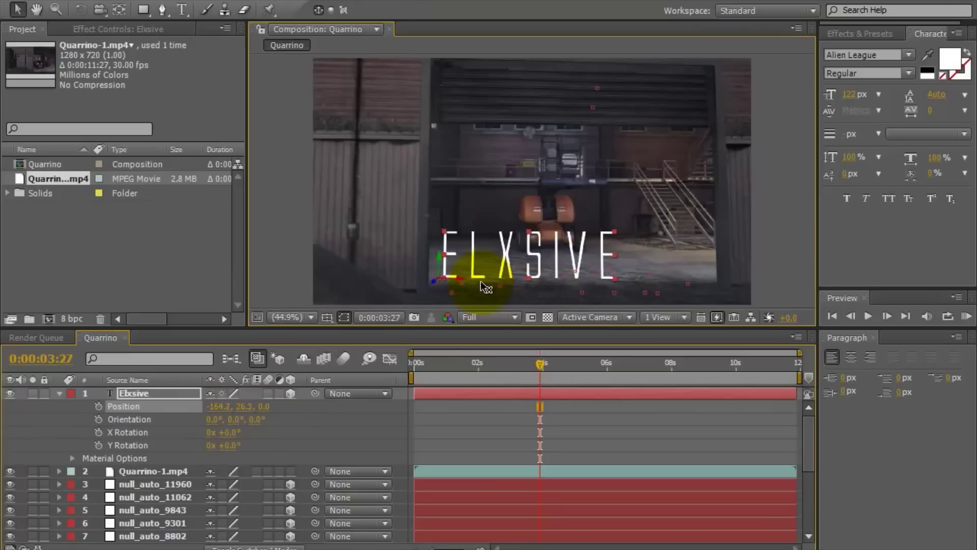
{"action": "left_click_drag", "start_coordinate": [549, 349], "coordinate": [528, 305]}
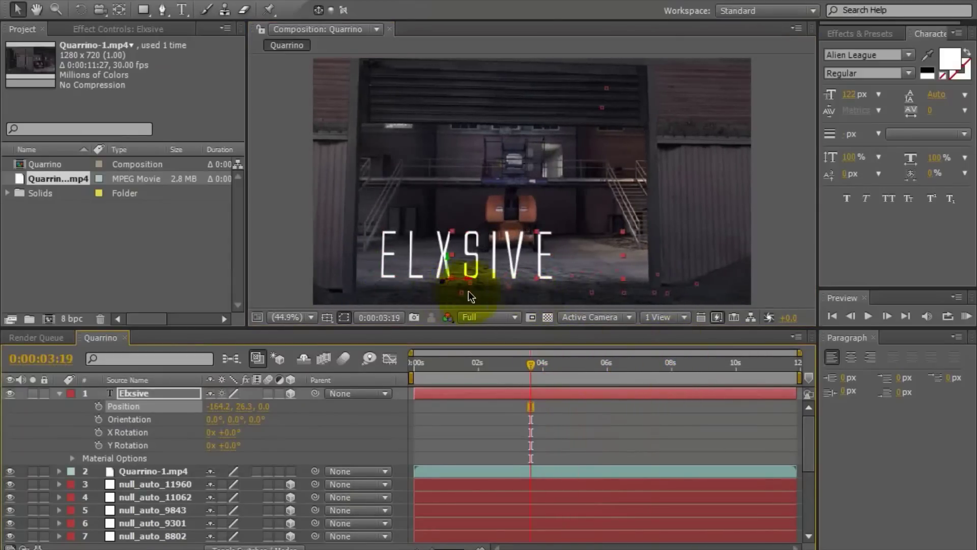
{"action": "left_click_drag", "start_coordinate": [548, 376], "coordinate": [658, 352]}
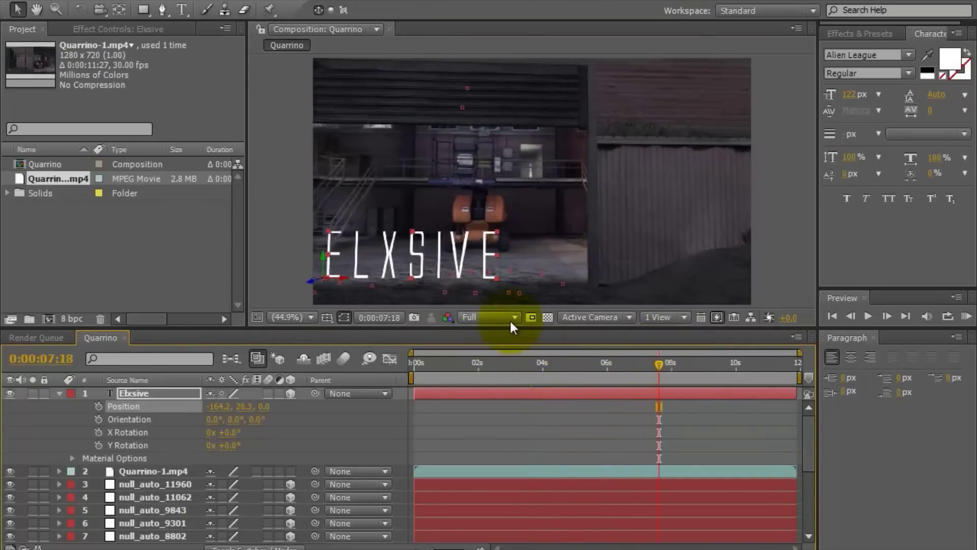
{"action": "left_click_drag", "start_coordinate": [330, 270], "coordinate": [445, 275]}
At 0:00:05:13, set the text to 67.7, 26.3, 0.0 and review it around 0:00:07:18
{"action": "left_click", "coordinate": [588, 362]}
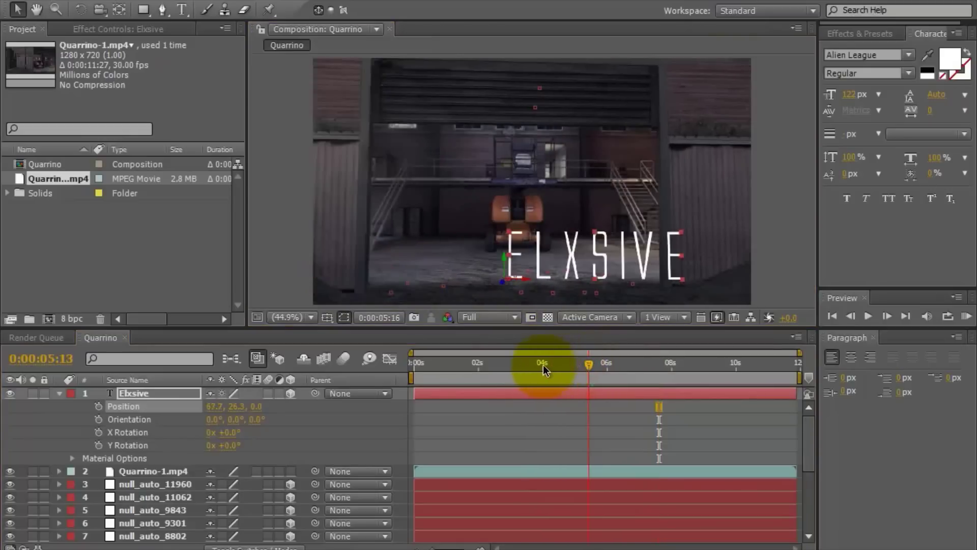
{"action": "left_click_drag", "start_coordinate": [528, 283], "coordinate": [439, 155]}
{"action": "left_click_drag", "start_coordinate": [515, 367], "coordinate": [649, 367]}
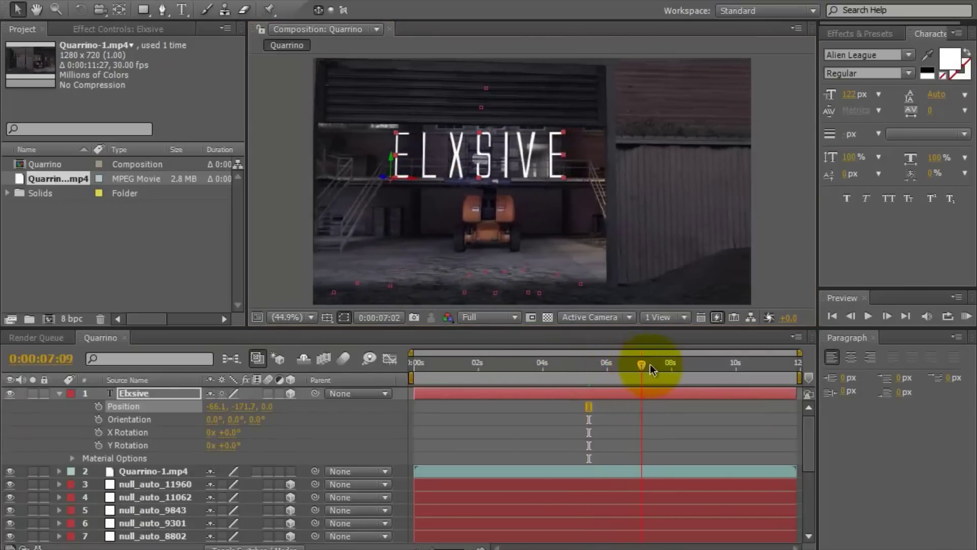
{"action": "key", "text": "j"}
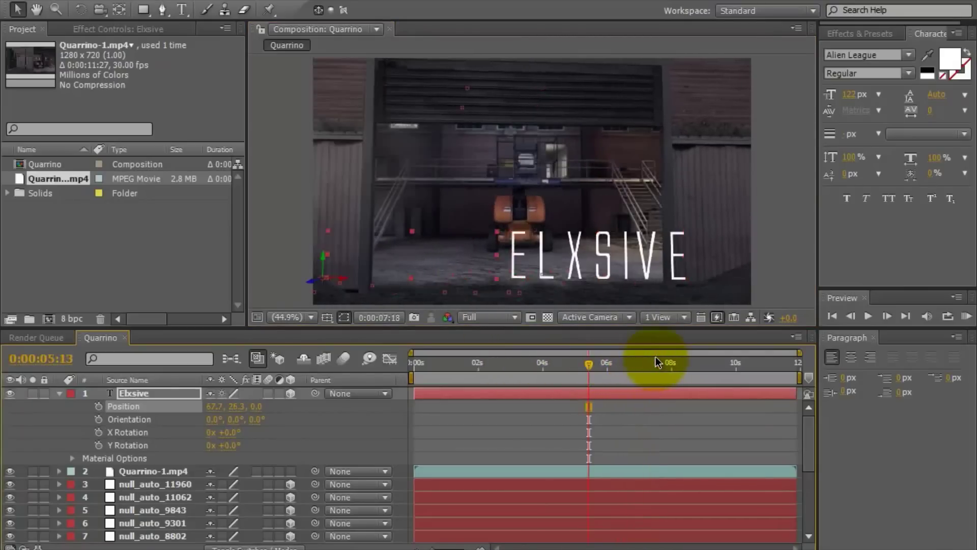
{"action": "left_click", "coordinate": [658, 362]}
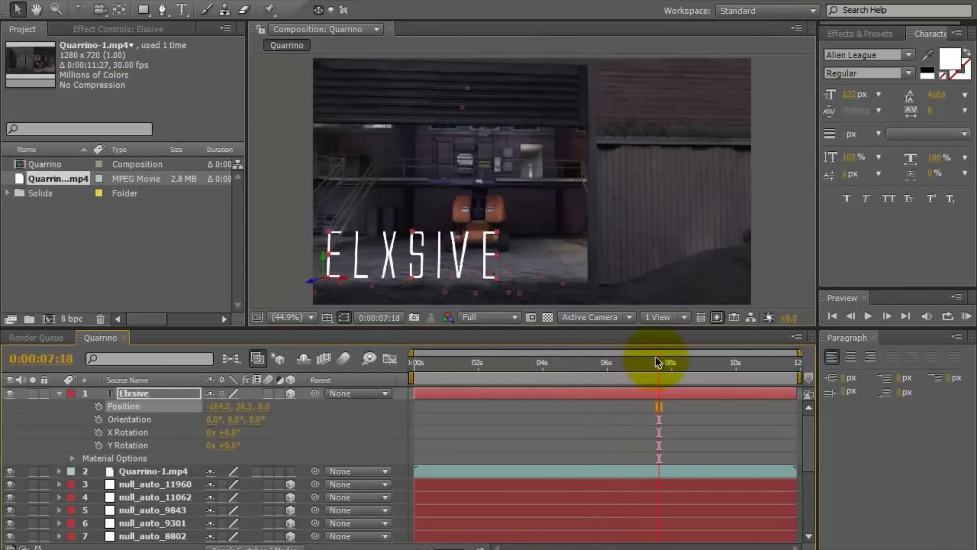
At 0:00:00:00, nudge the text left to -177.5, 26.3, 0.0 and collapse its properties
{"action": "left_click", "coordinate": [832, 315]}
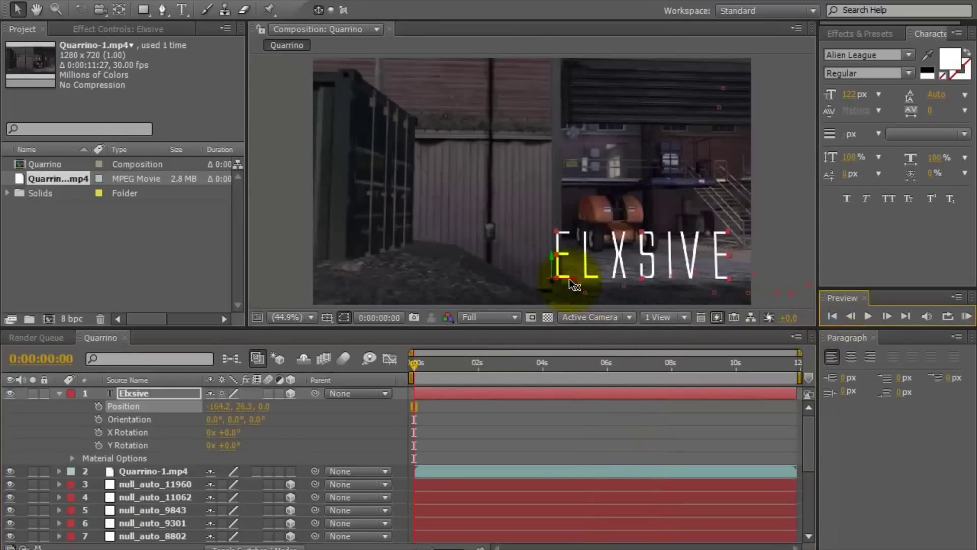
{"action": "left_click_drag", "start_coordinate": [574, 285], "coordinate": [568, 284]}
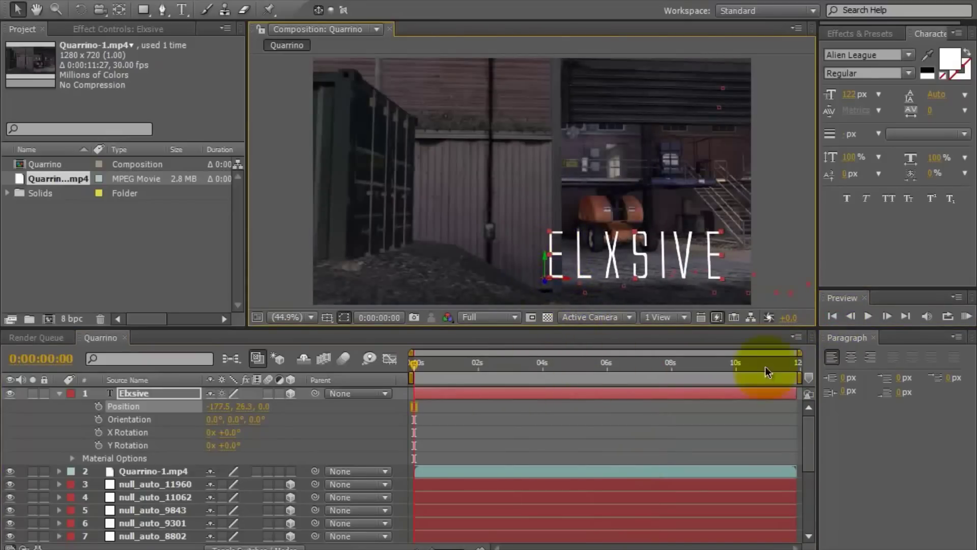
{"action": "left_click", "coordinate": [834, 316]}
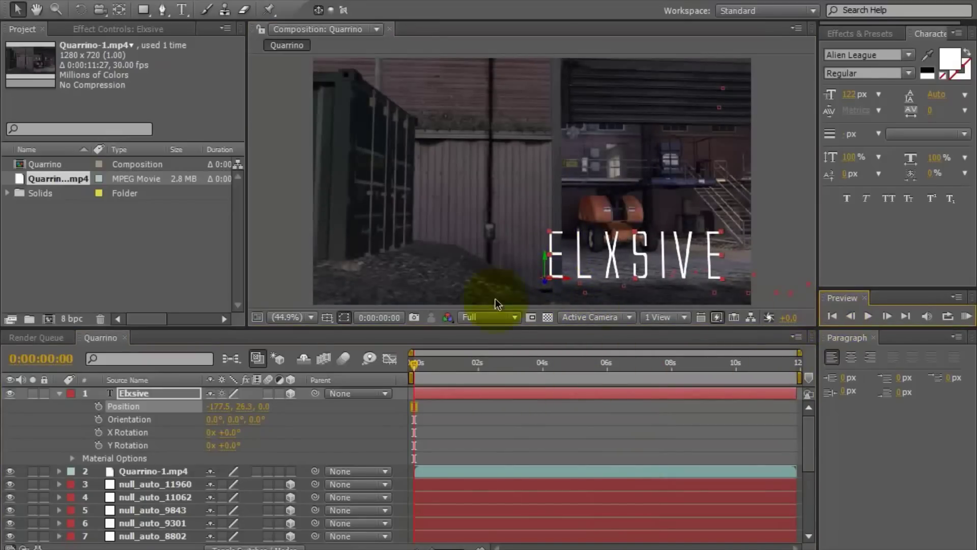
{"action": "left_click", "coordinate": [328, 298]}
{"action": "key", "text": "u"}
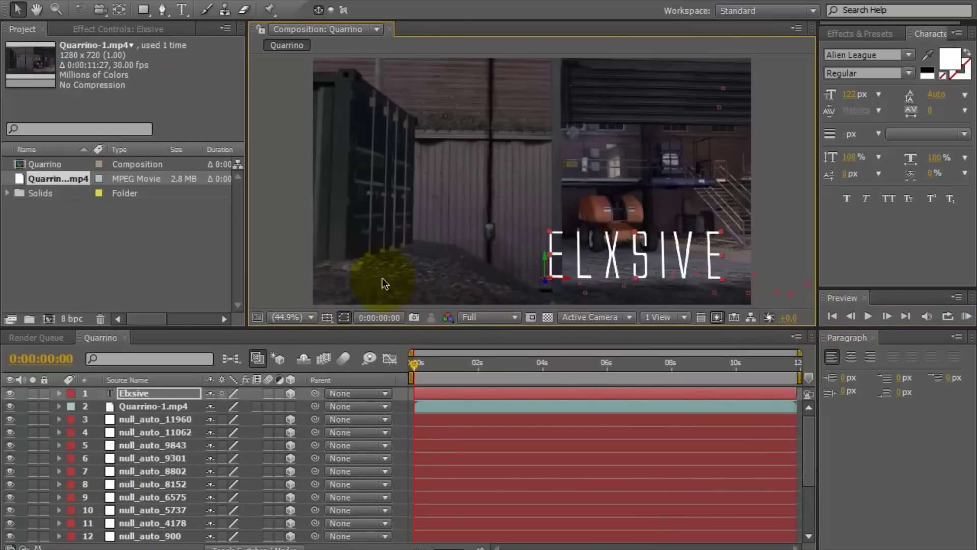
Select the Elxsive layer, view at 100% and centre the ELXSIVE text in the viewer
{"action": "left_click", "coordinate": [168, 393]}
{"action": "left_click", "coordinate": [162, 10]}
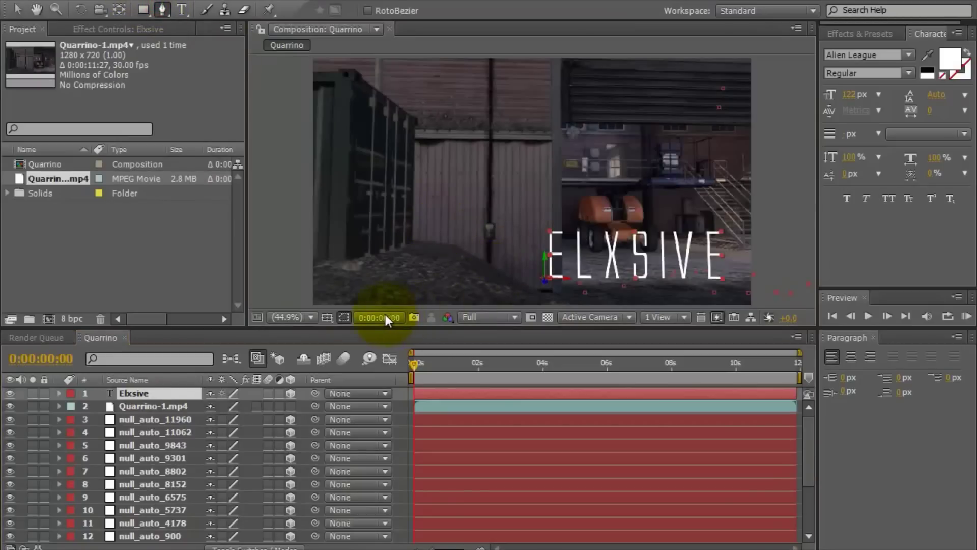
{"action": "left_click", "coordinate": [300, 316]}
{"action": "left_click", "coordinate": [345, 199]}
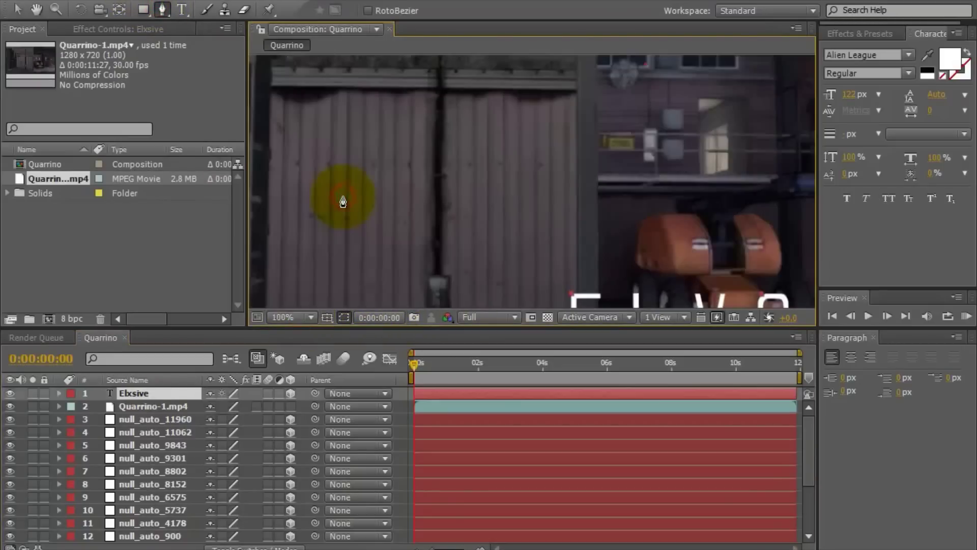
{"action": "key", "text": "space"}
{"action": "left_click_drag", "start_coordinate": [462, 148], "coordinate": [346, 29]}
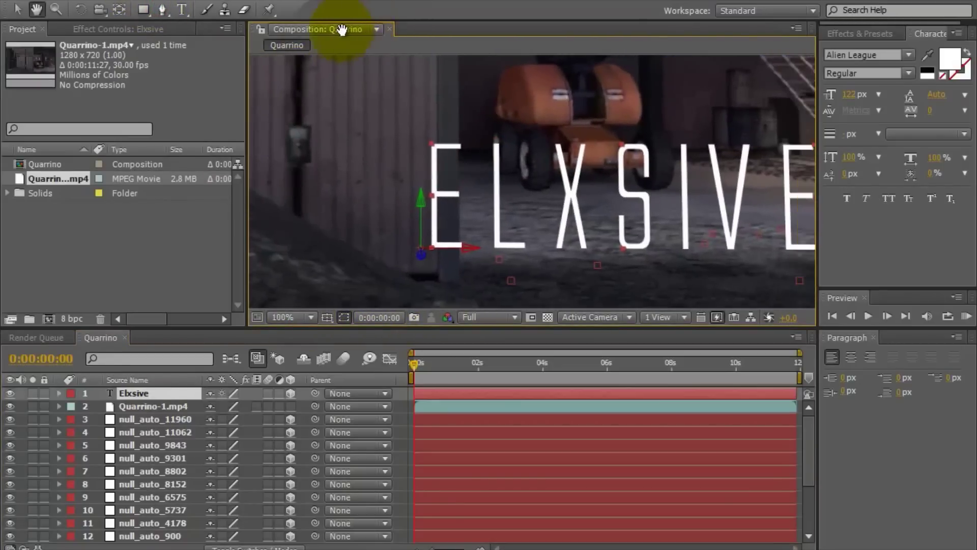
{"action": "left_click_drag", "start_coordinate": [343, 178], "coordinate": [295, 166]}
With the Pen tool, place mask points below and above the letter E at the wall
{"action": "left_click", "coordinate": [163, 11]}
{"action": "left_click", "coordinate": [411, 284]}
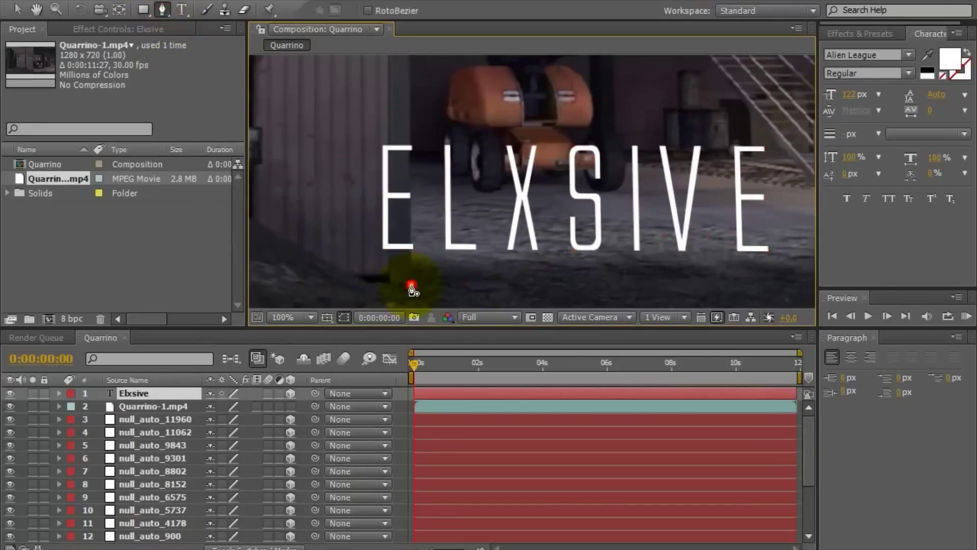
{"action": "left_click", "coordinate": [413, 125]}
Trace the rest of the mask around the E and close the shape
{"action": "left_click", "coordinate": [410, 115]}
{"action": "left_click", "coordinate": [364, 125]}
{"action": "left_click", "coordinate": [345, 189]}
{"action": "left_click", "coordinate": [345, 260]}
{"action": "left_click", "coordinate": [368, 282]}
{"action": "left_click", "coordinate": [402, 290]}
{"action": "left_click", "coordinate": [410, 285]}
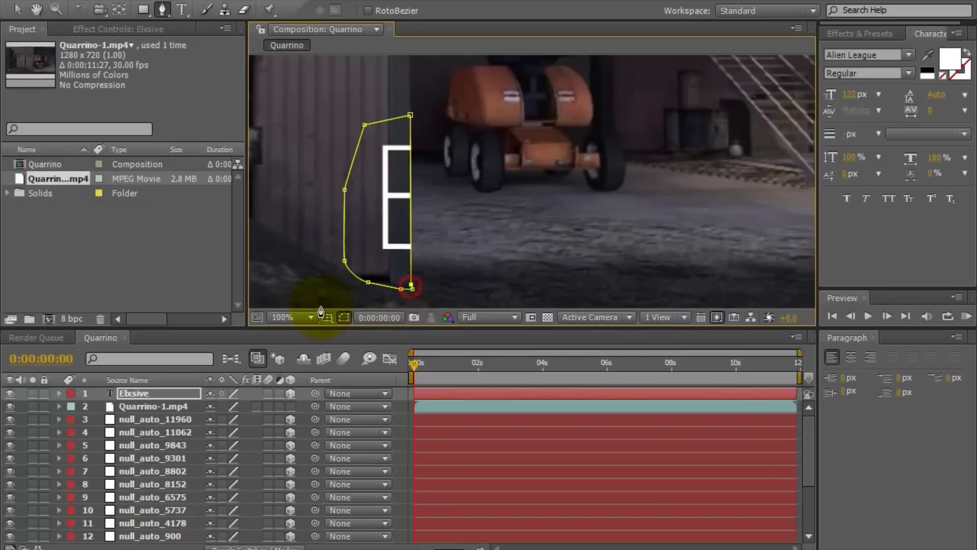
Reveal Mask 1 on the Elxsive layer and set it to Inverted
{"action": "left_click", "coordinate": [127, 395]}
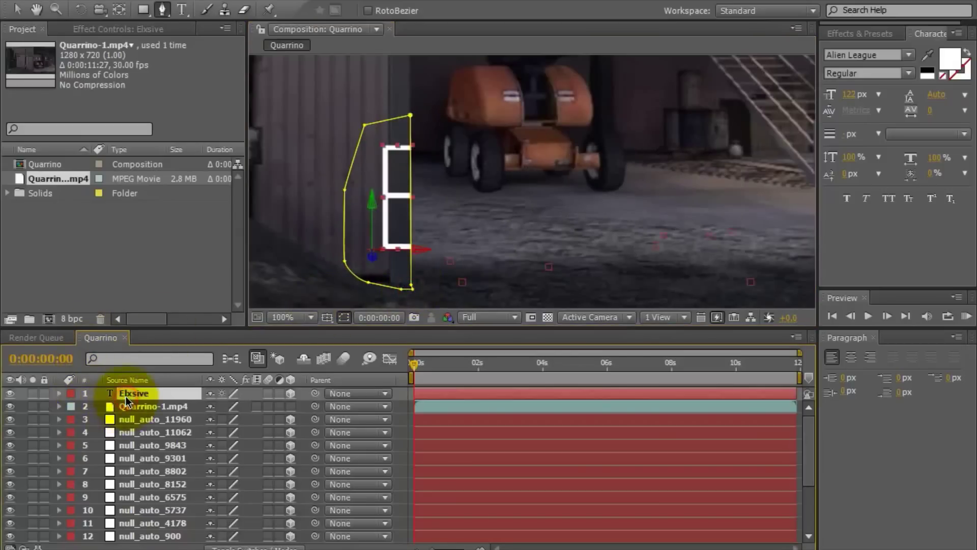
{"action": "key", "text": "m"}
{"action": "left_click", "coordinate": [262, 407]}
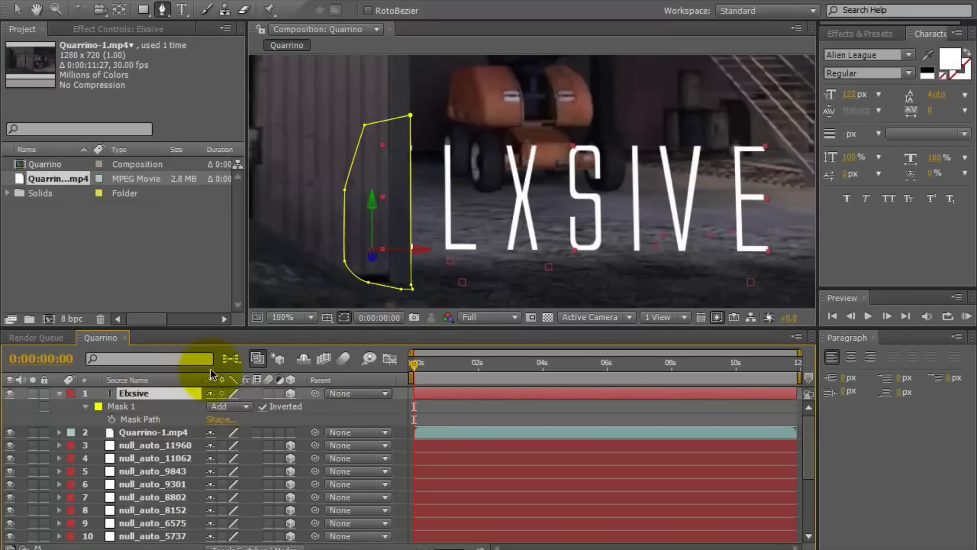
{"action": "key", "text": "Return"}
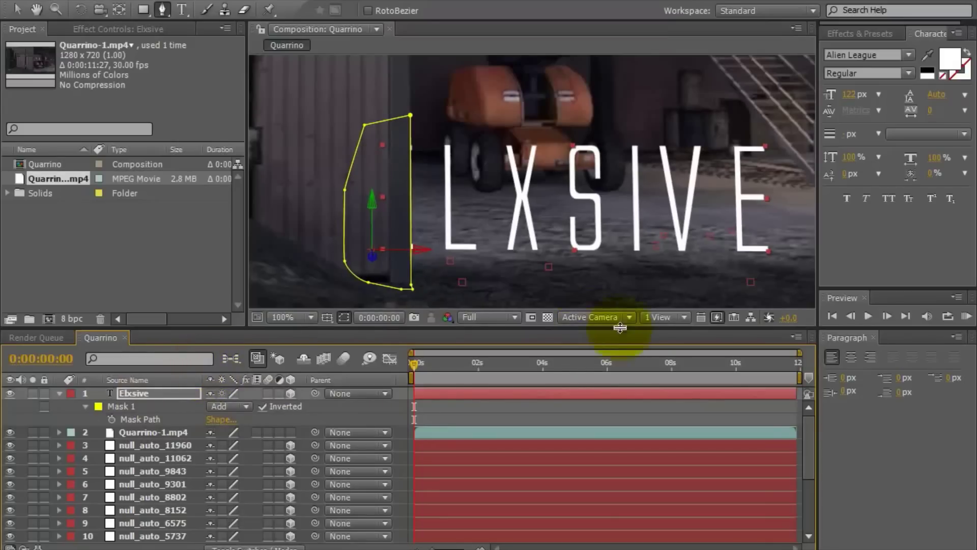
{"action": "left_click", "coordinate": [836, 317]}
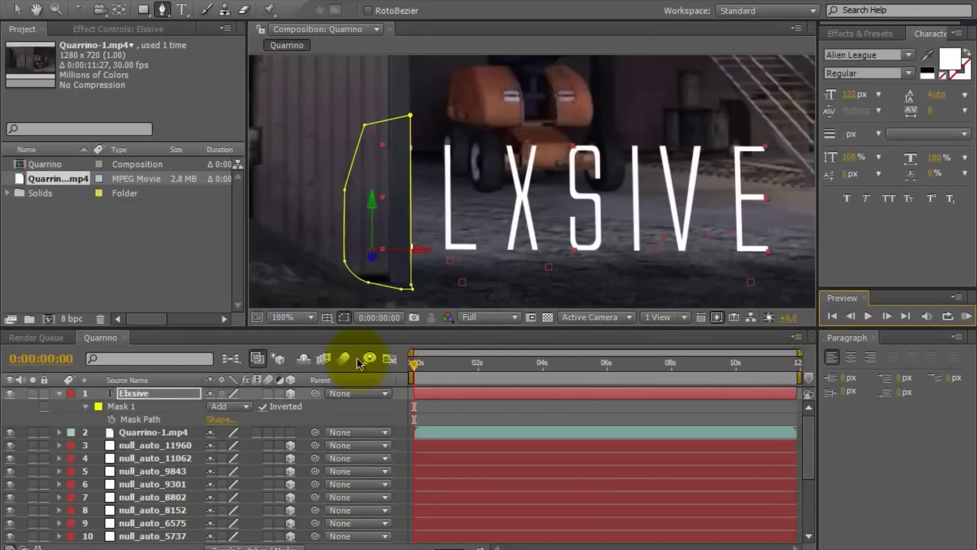
Keyframe Mask Path at frame 0, nudging the mask left every ten frames through 0:00:02:10
{"action": "left_click", "coordinate": [112, 418]}
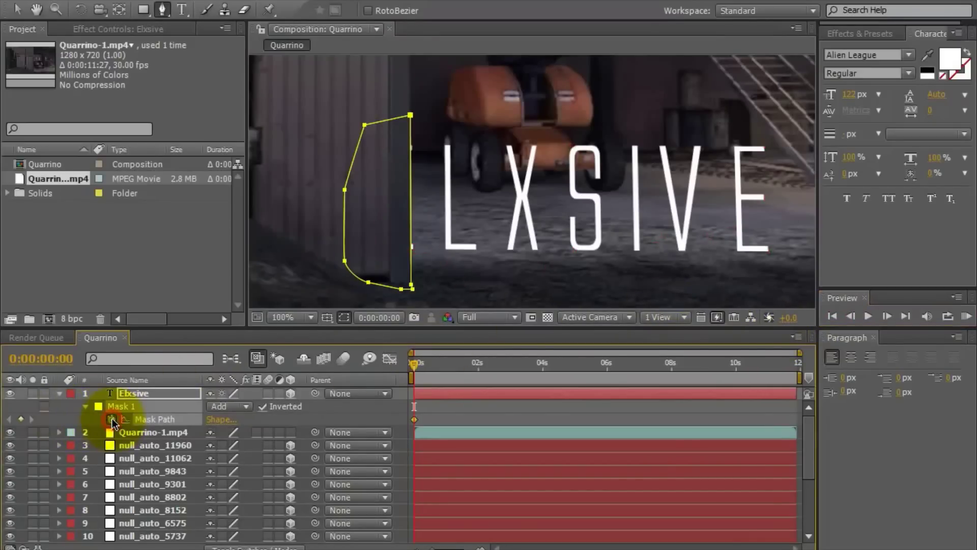
{"action": "key", "text": "shift+Page_Down"}
{"action": "key", "text": "shift+Page_Down"}
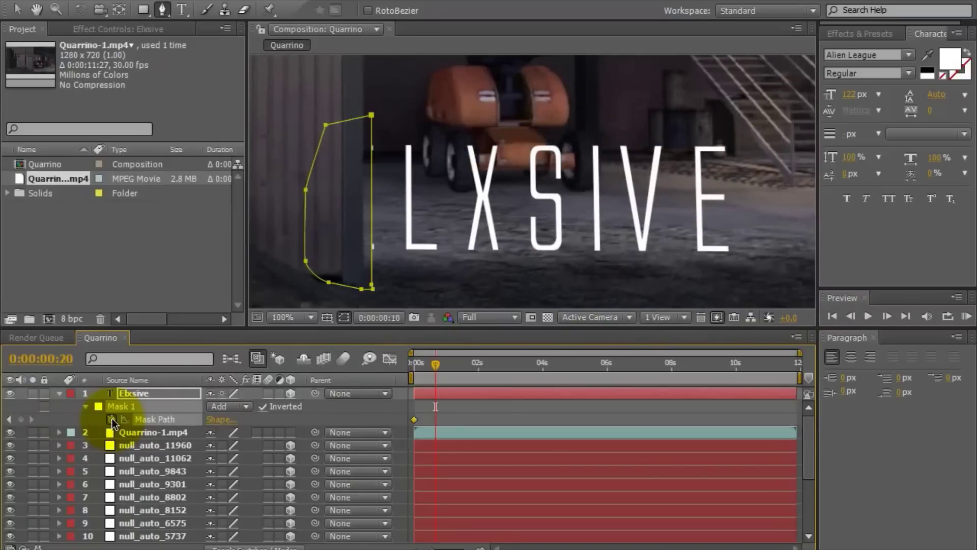
{"action": "key", "text": "shift+Page_Up"}
{"action": "key", "text": "Right"}
{"action": "key", "text": "Right"}
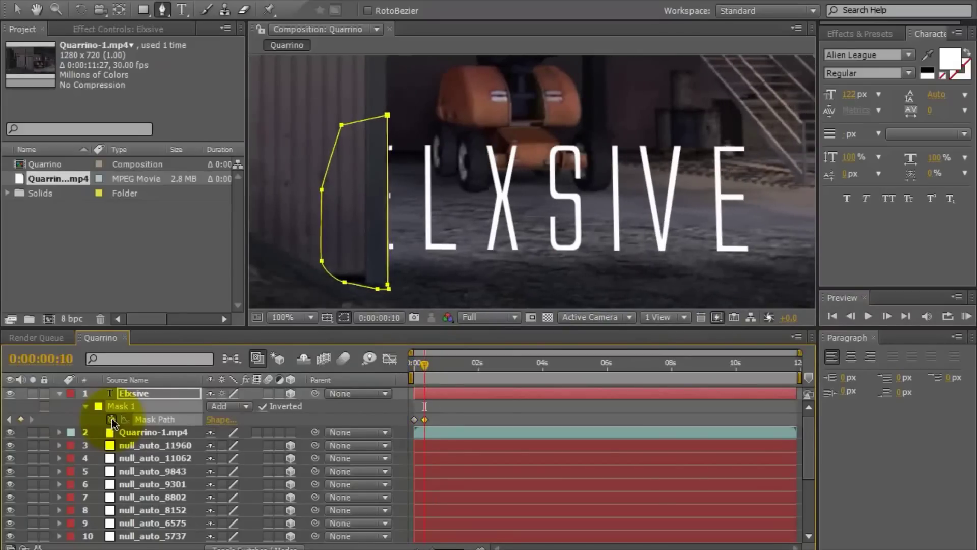
{"action": "key", "text": "shift+Page_Down"}
{"action": "key", "text": "Left"}
{"action": "key", "text": "Left"}
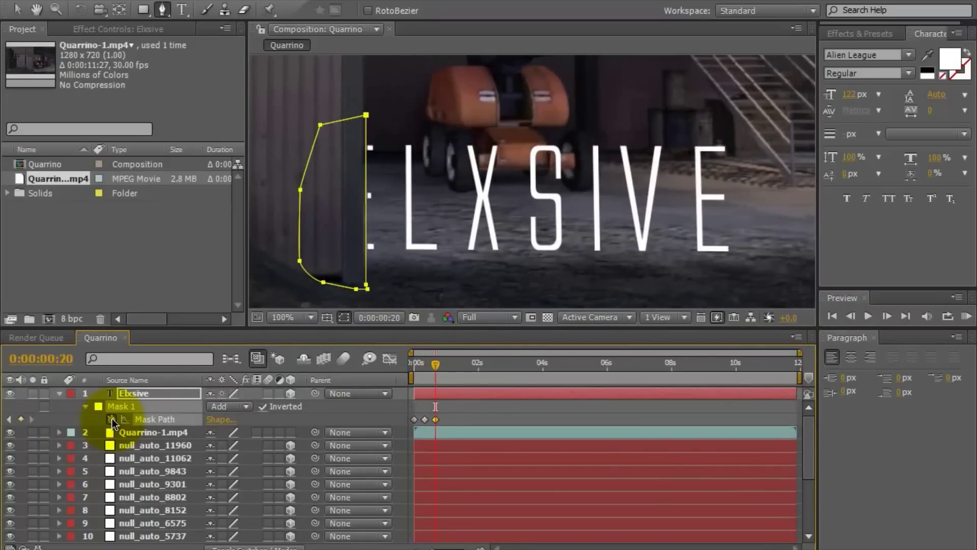
{"action": "key", "text": "shift+Page_Down"}
{"action": "key", "text": "Left"}
{"action": "key", "text": "Left"}
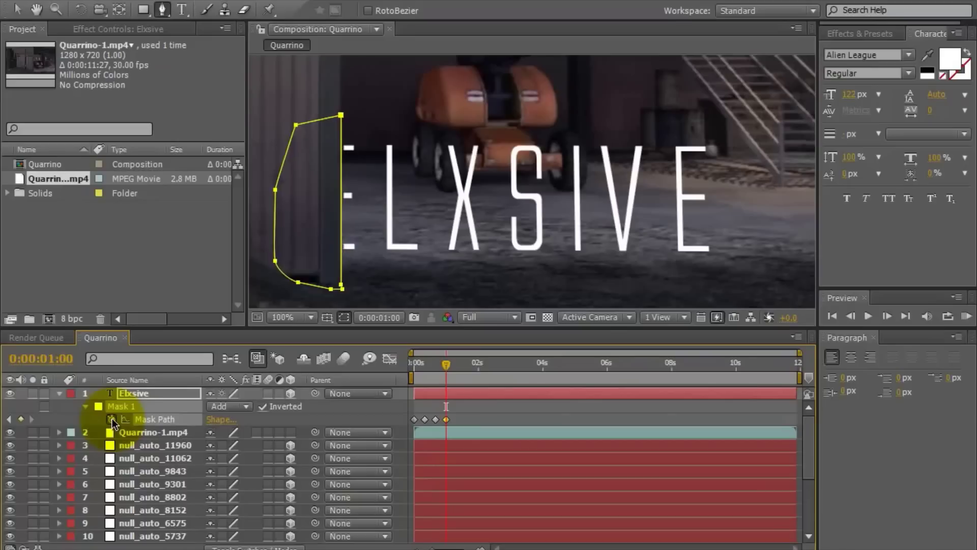
{"action": "key", "text": "shift+Page_Down"}
{"action": "key", "text": "Left"}
{"action": "key", "text": "Left"}
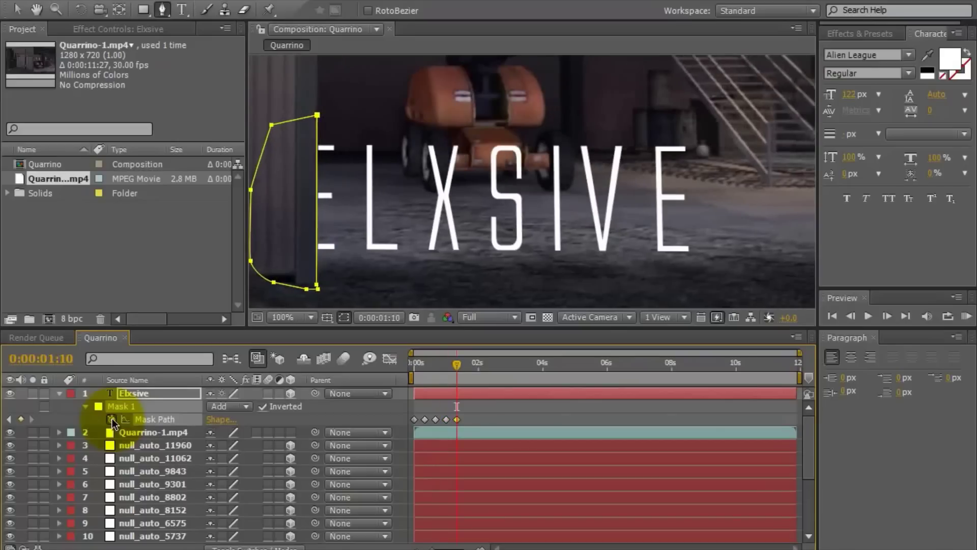
{"action": "key", "text": "shift+Page_Down"}
{"action": "key", "text": "Left"}
{"action": "key", "text": "Left"}
{"action": "key", "text": "Left"}
{"action": "key", "text": "Left"}
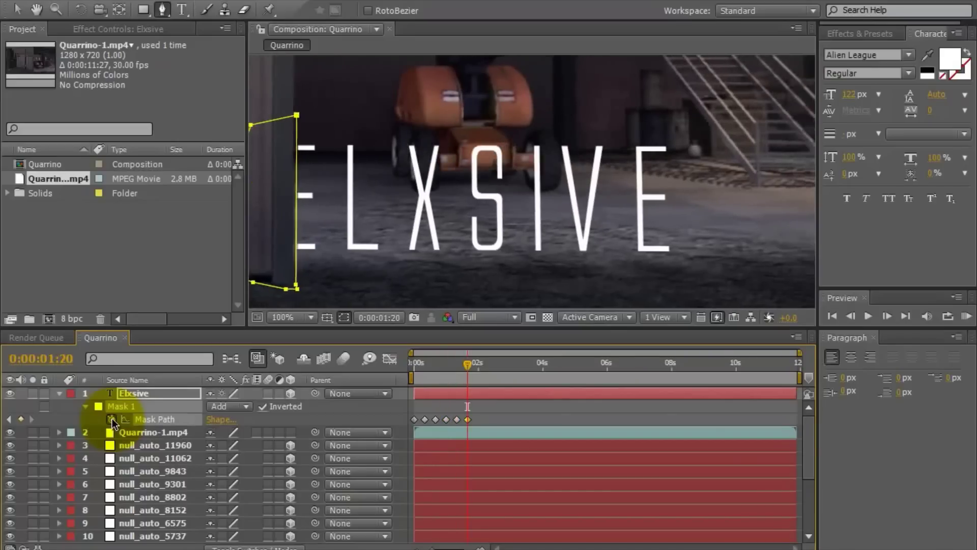
{"action": "key", "text": "shift+Page_Down"}
{"action": "key", "text": "Left"}
{"action": "key", "text": "Left"}
{"action": "key", "text": "Left"}
{"action": "key", "text": "Left"}
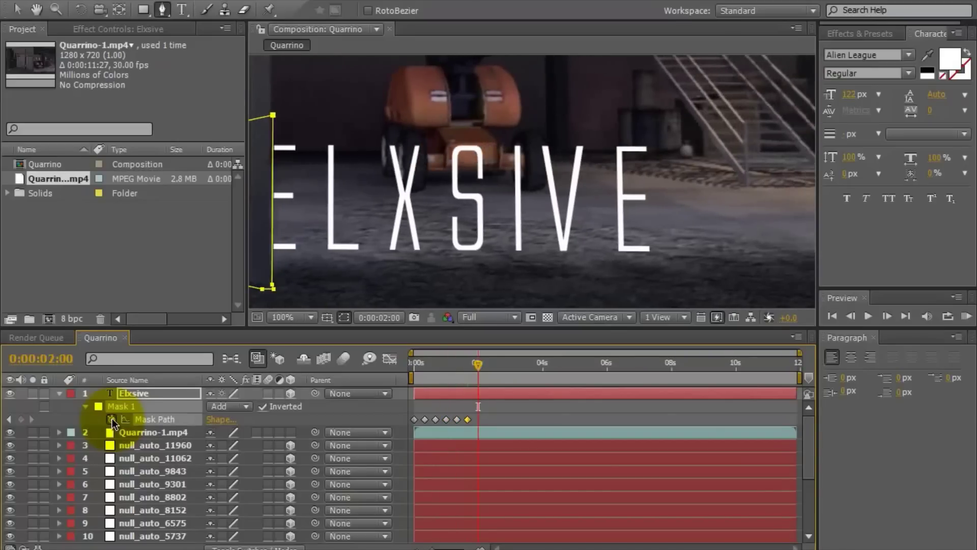
{"action": "key", "text": "shift+Page_Down"}
{"action": "key", "text": "Left"}
{"action": "key", "text": "Left"}
{"action": "key", "text": "Left"}
{"action": "key", "text": "Left"}
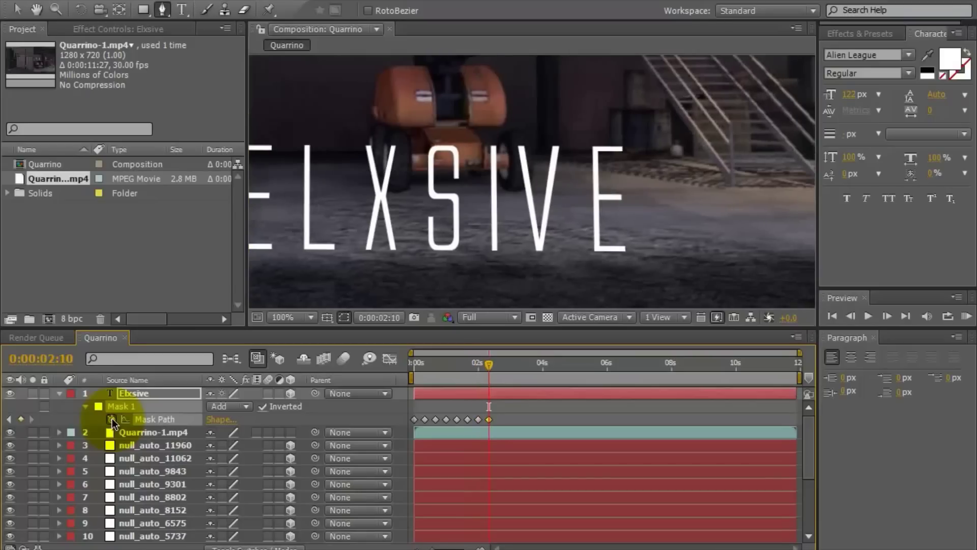
Keep nudging the mask left every ten frames along the wall through 0:00:03:10
{"action": "key", "text": "space"}
{"action": "left_click_drag", "start_coordinate": [328, 181], "coordinate": [472, 201]}
{"action": "key", "text": "Left"}
{"action": "key", "text": "Left"}
{"action": "key", "text": "Left"}
{"action": "key", "text": "Left"}
{"action": "key", "text": "Left"}
{"action": "key", "text": "Left"}
{"action": "key", "text": "Left"}
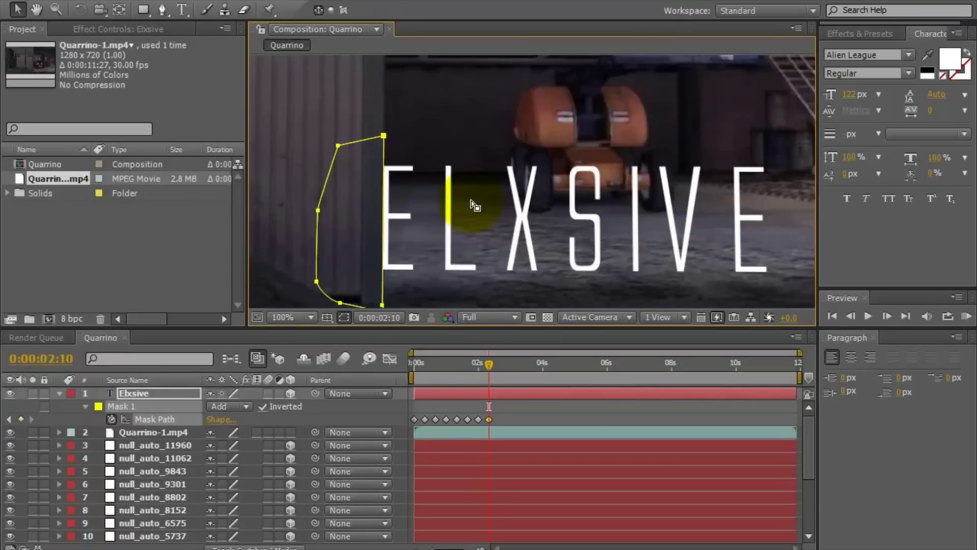
{"action": "key", "text": "shift+Page_Down"}
{"action": "key", "text": "Left"}
{"action": "key", "text": "Left"}
{"action": "key", "text": "Left"}
{"action": "key", "text": "Left"}
{"action": "key", "text": "Left"}
{"action": "key", "text": "Left"}
{"action": "key", "text": "shift+Page_Down"}
{"action": "key", "text": "Left"}
{"action": "key", "text": "Left"}
{"action": "key", "text": "Left"}
{"action": "key", "text": "Left"}
{"action": "key", "text": "Left"}
{"action": "key", "text": "Left"}
{"action": "key", "text": "Left"}
{"action": "key", "text": "Left"}
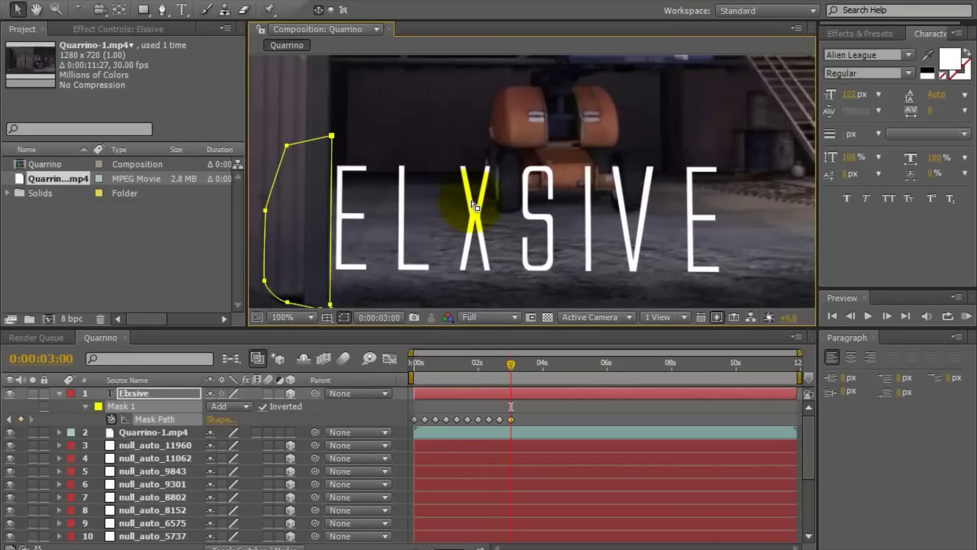
{"action": "key", "text": "Left"}
{"action": "key", "text": "Left"}
{"action": "key", "text": "shift+Page_Down"}
{"action": "key", "text": "Left"}
{"action": "key", "text": "Left"}
{"action": "key", "text": "Left"}
{"action": "key", "text": "Left"}
{"action": "key", "text": "Left"}
{"action": "key", "text": "Left"}
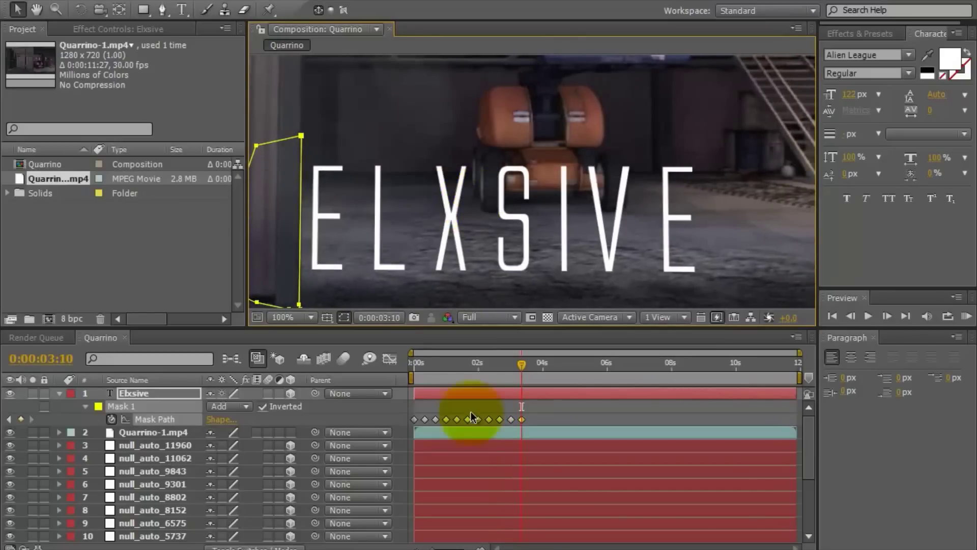
{"action": "left_click", "coordinate": [291, 317]}
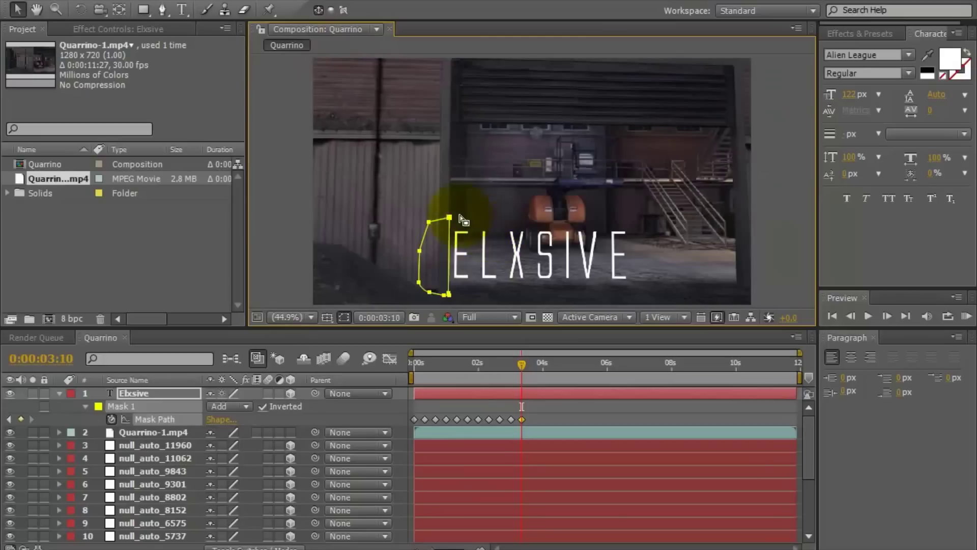
{"action": "left_click_drag", "start_coordinate": [525, 365], "coordinate": [606, 353]}
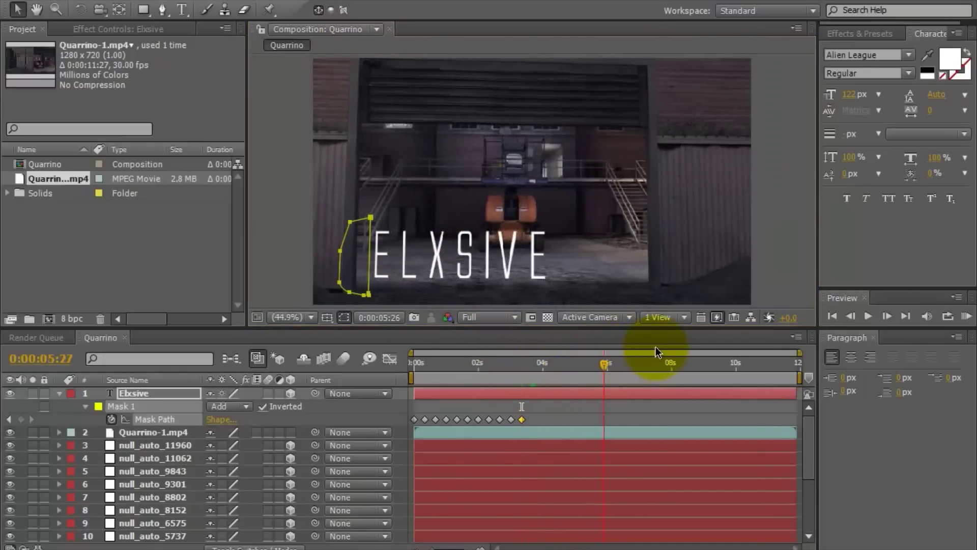
{"action": "left_click", "coordinate": [661, 362]}
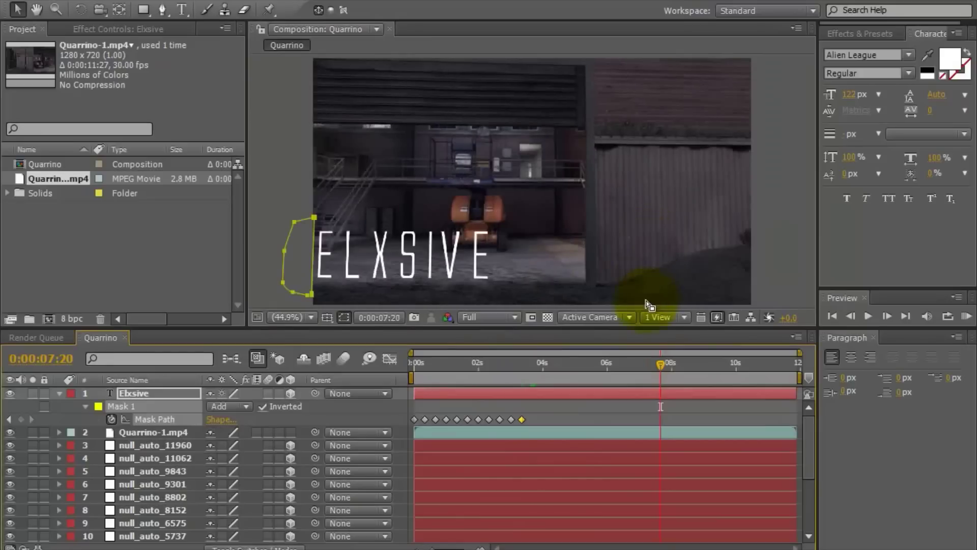
{"action": "left_click", "coordinate": [678, 366]}
{"action": "left_click_drag", "start_coordinate": [679, 367], "coordinate": [654, 362]}
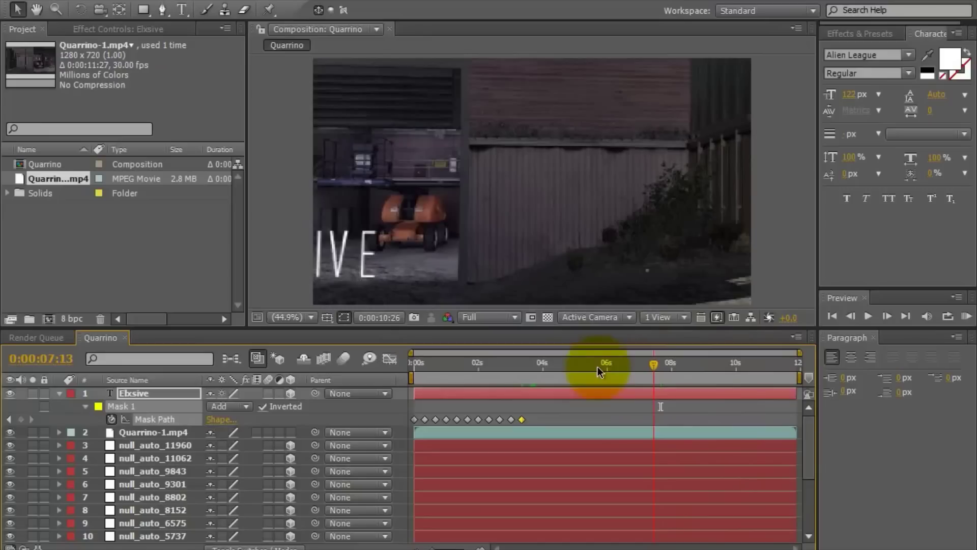
{"action": "left_click", "coordinate": [560, 364]}
{"action": "left_click", "coordinate": [558, 363]}
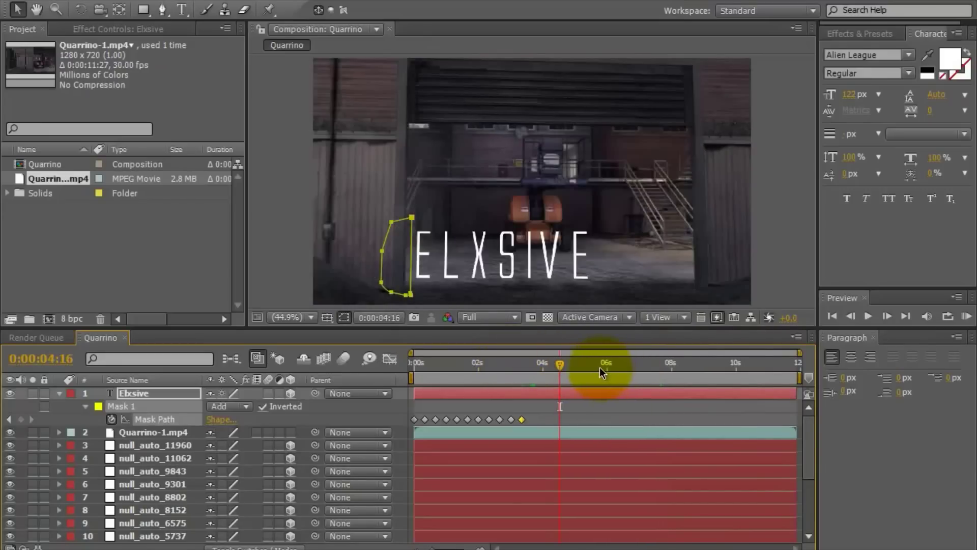
{"action": "left_click", "coordinate": [548, 364]}
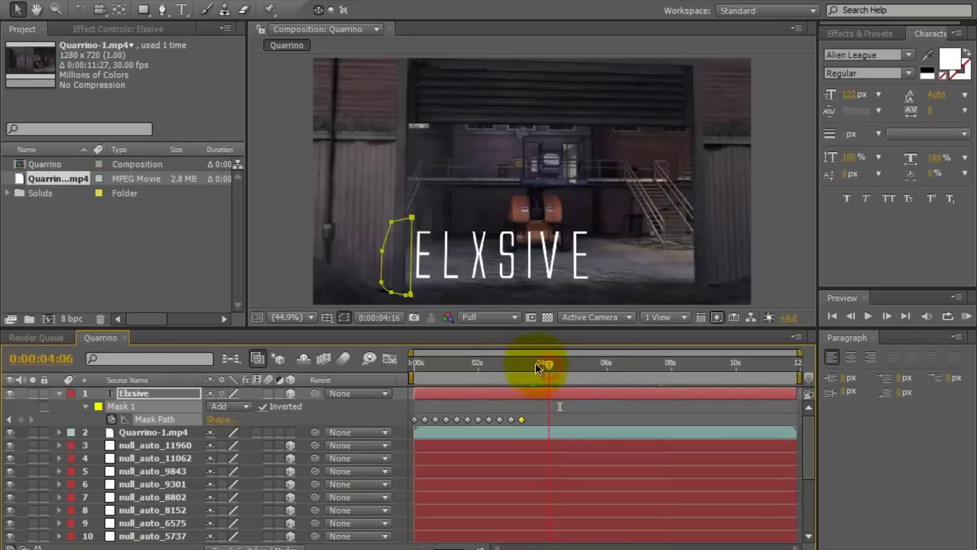
{"action": "left_click", "coordinate": [533, 363]}
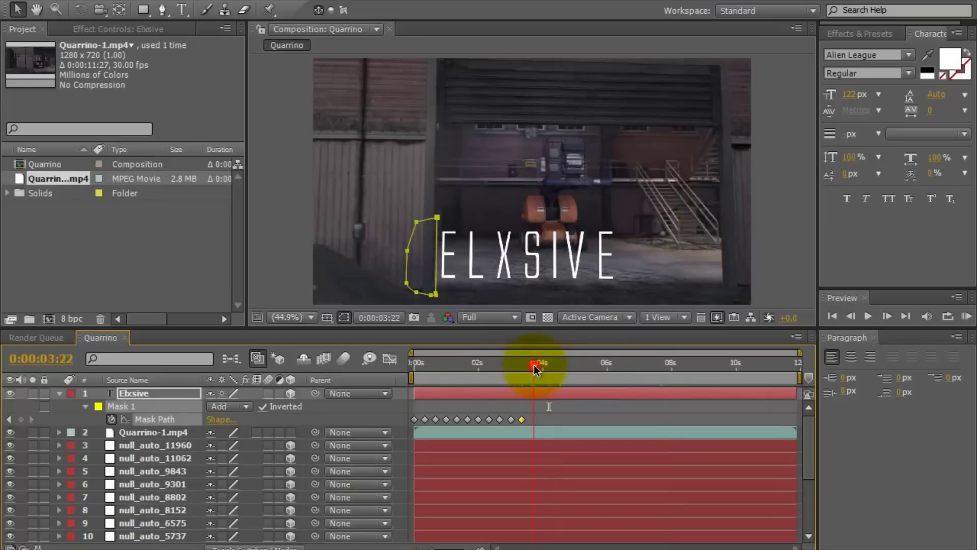
{"action": "left_click", "coordinate": [527, 363]}
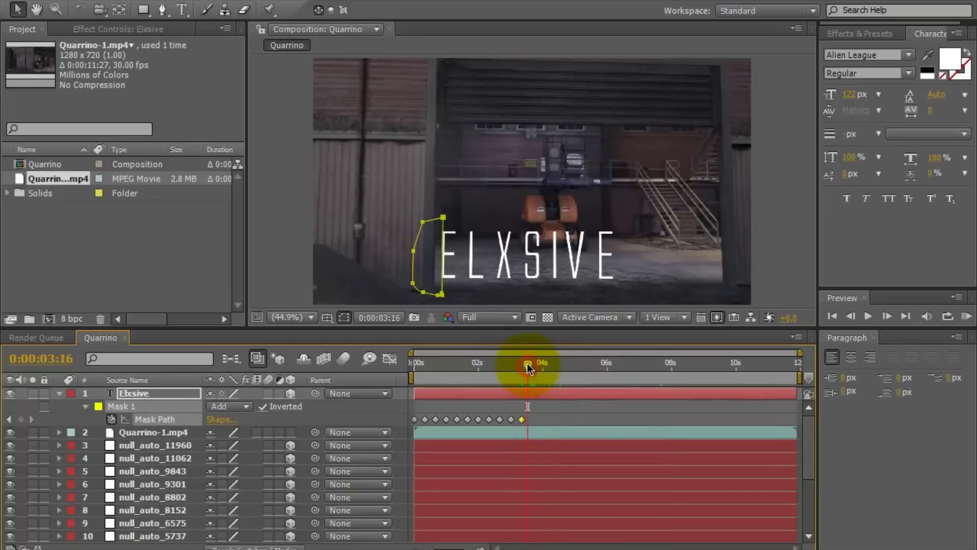
{"action": "left_click", "coordinate": [534, 362]}
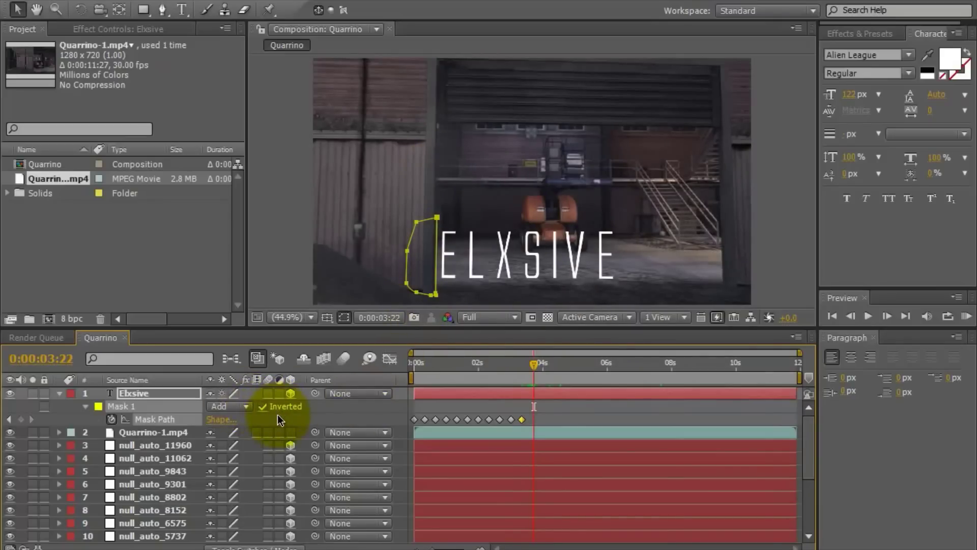
{"action": "left_click", "coordinate": [133, 393]}
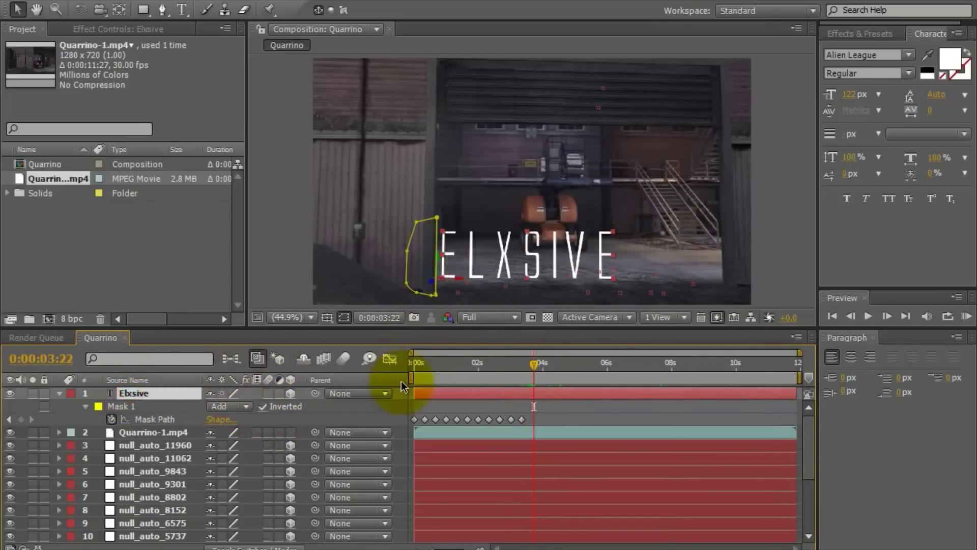
{"action": "left_click_drag", "start_coordinate": [547, 363], "coordinate": [577, 367]}
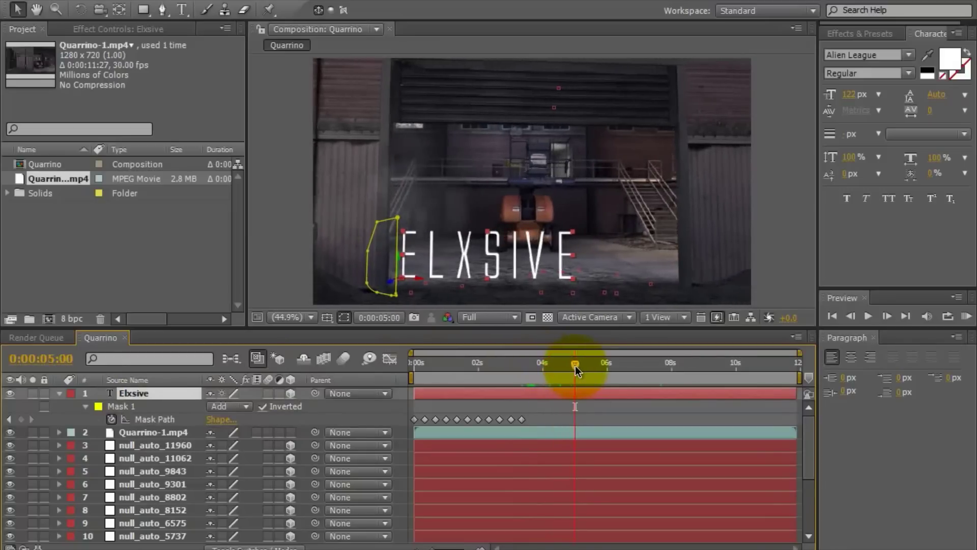